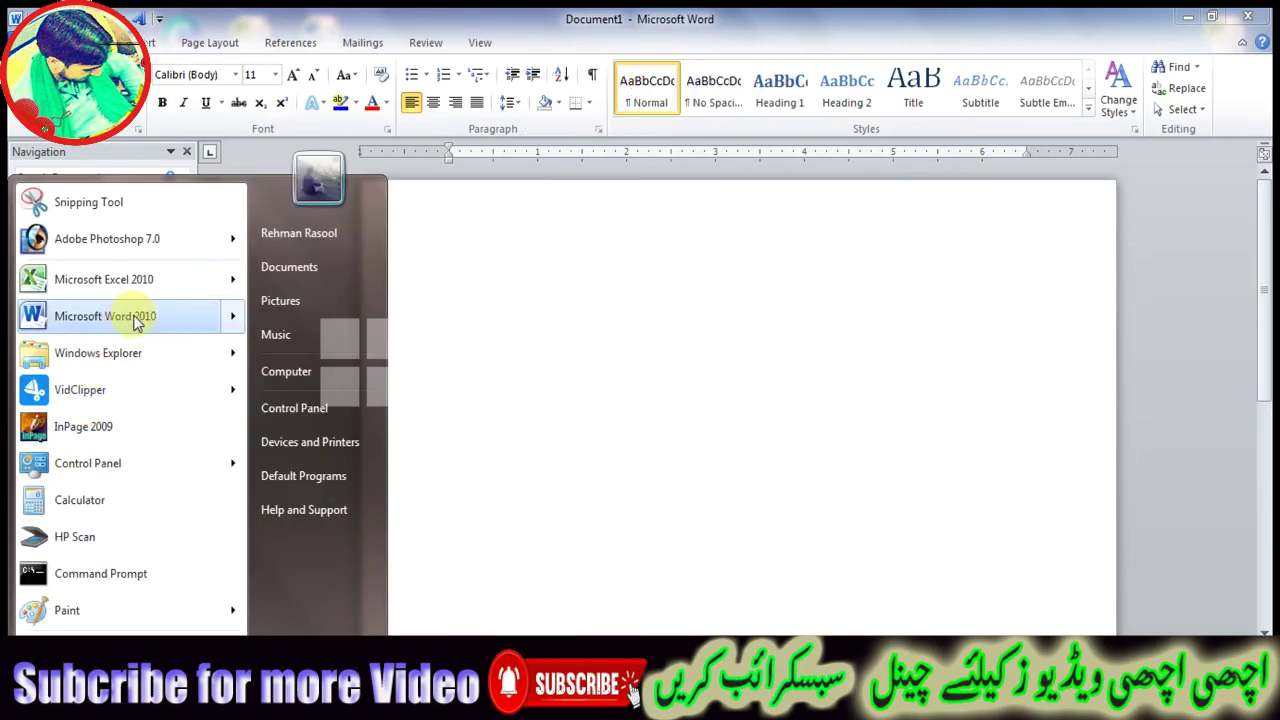
- Change the blank page's paper size to A5
{"action": "left_click", "coordinate": [193, 45]}
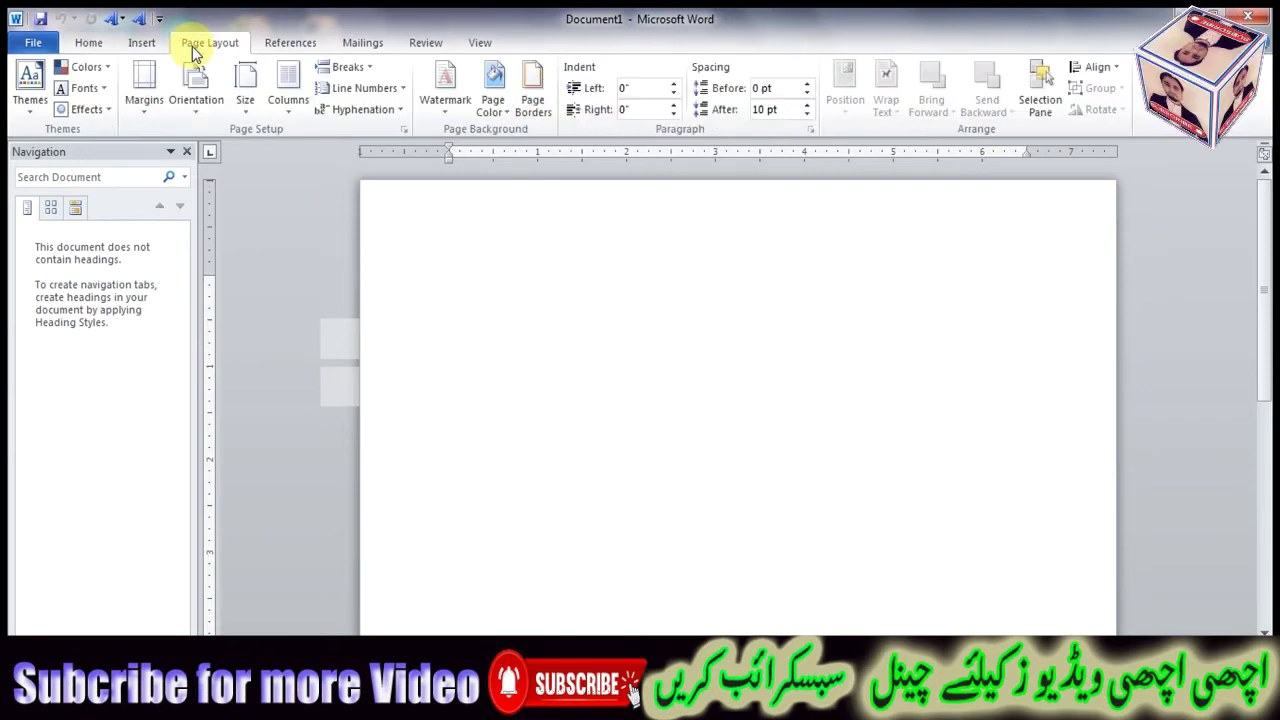
{"action": "left_click", "coordinate": [247, 100]}
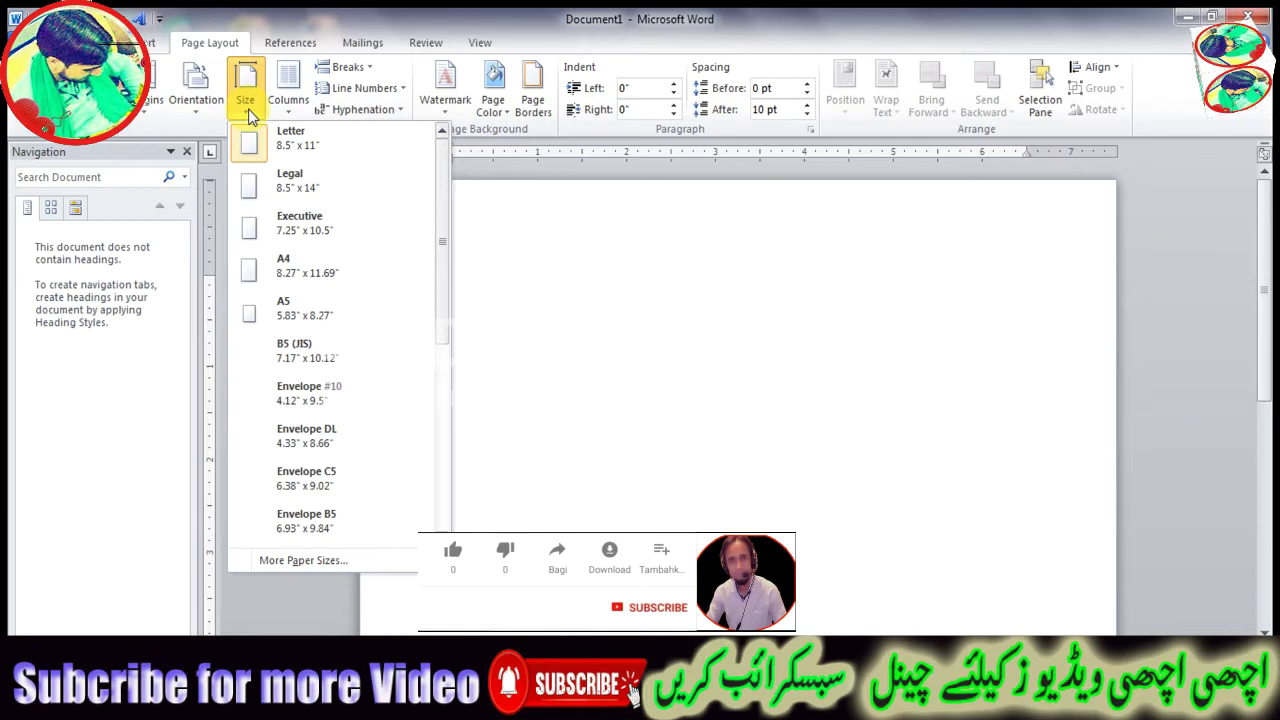
{"action": "left_click", "coordinate": [297, 316]}
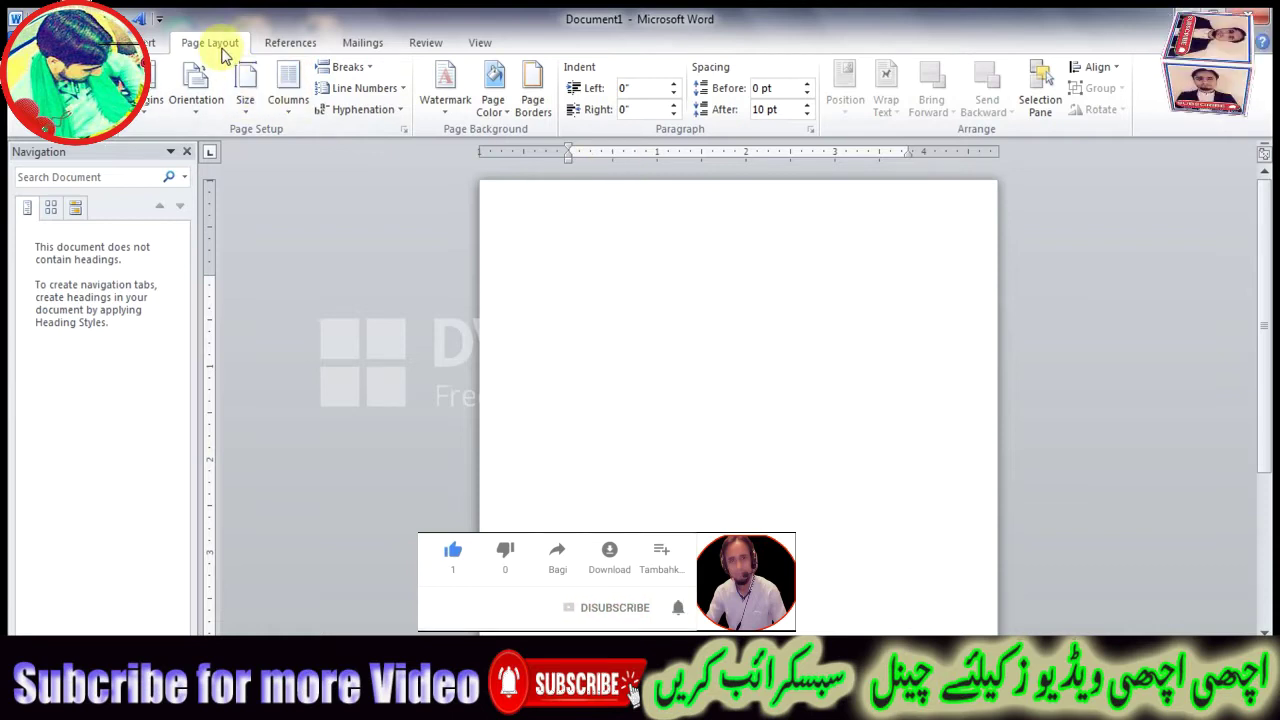
- Add a 3 pt dark blue thick dashed box border around the page
{"action": "left_click", "coordinate": [535, 105]}
{"action": "left_click_drag", "start_coordinate": [630, 268], "coordinate": [630, 322]}
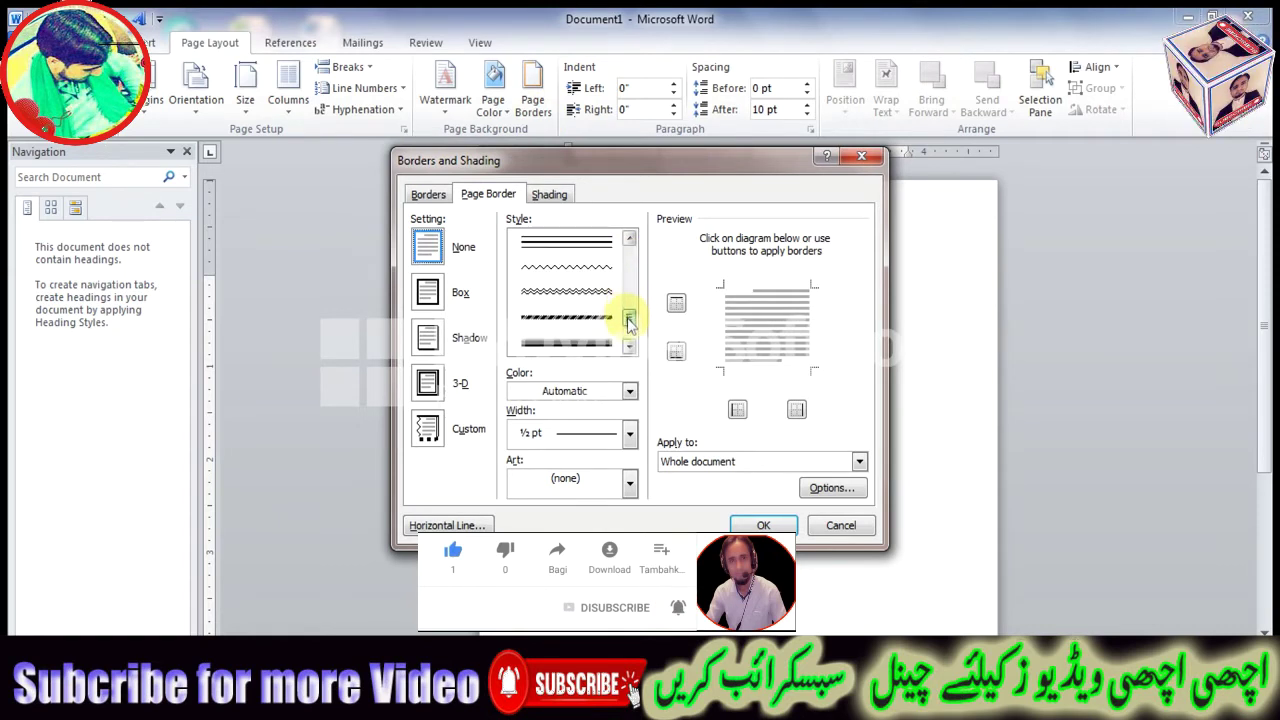
{"action": "left_click", "coordinate": [575, 290]}
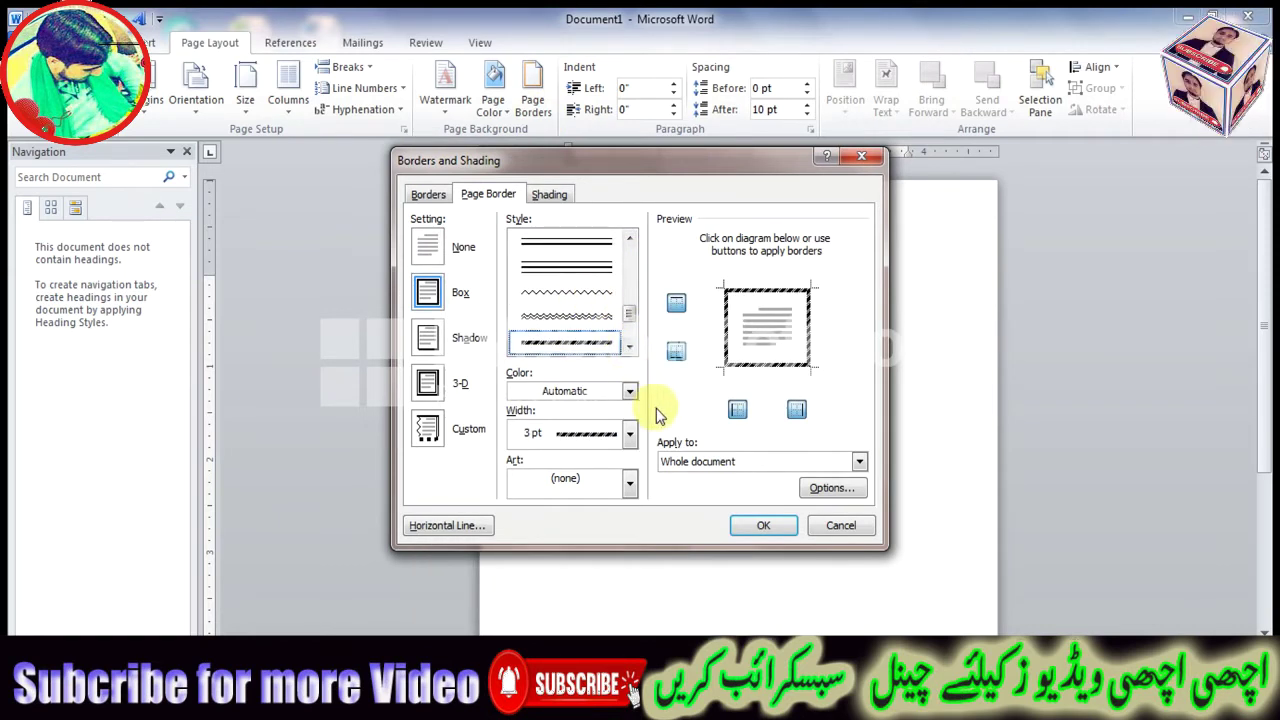
{"action": "left_click", "coordinate": [630, 394]}
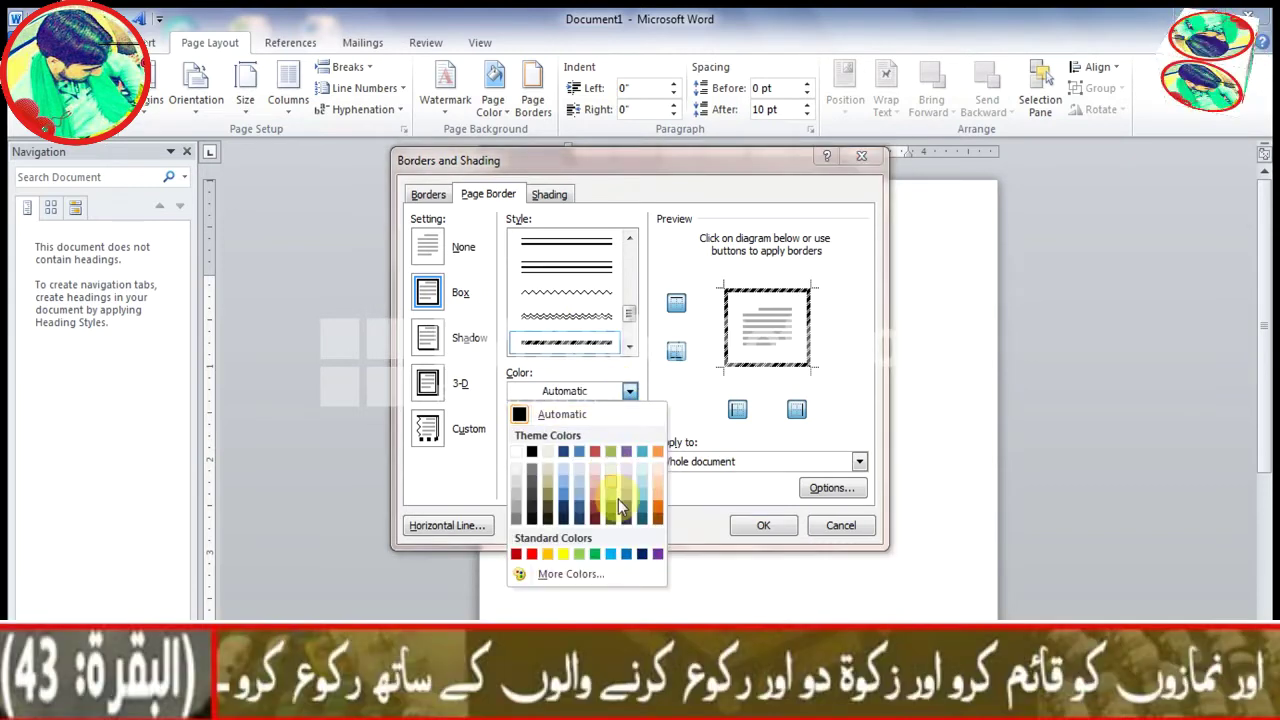
{"action": "left_click", "coordinate": [641, 555]}
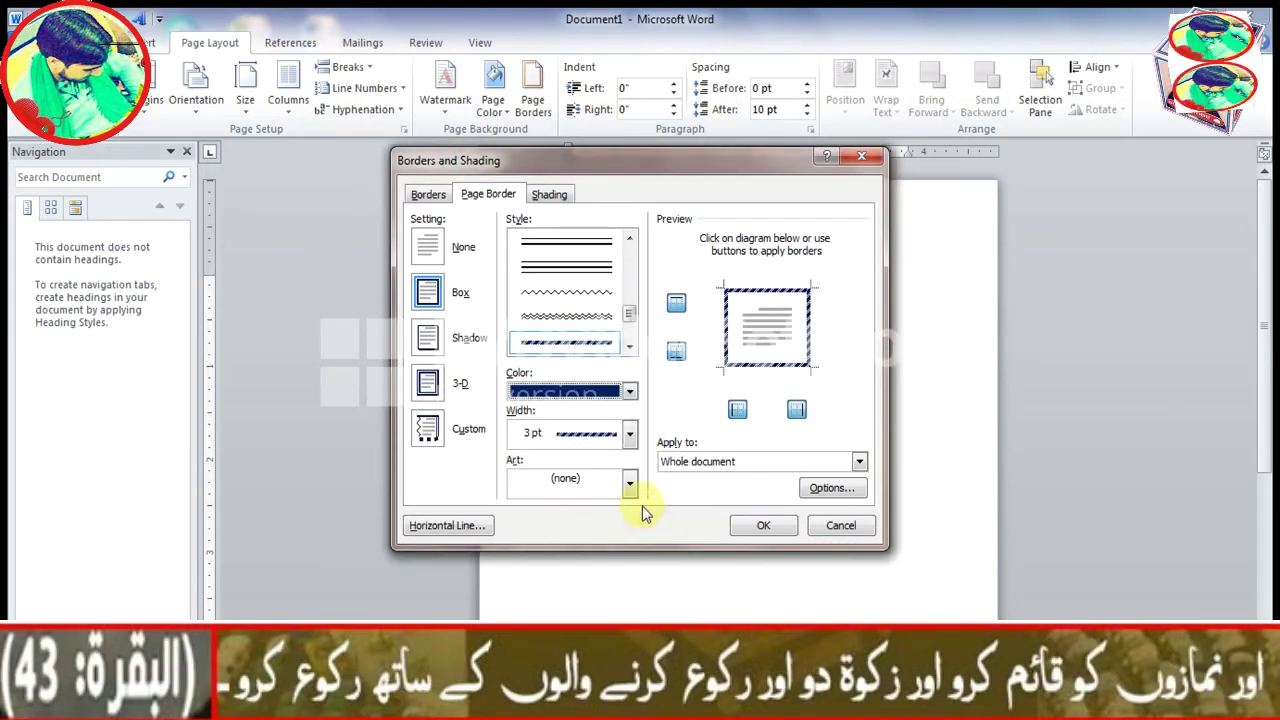
{"action": "left_click", "coordinate": [760, 525]}
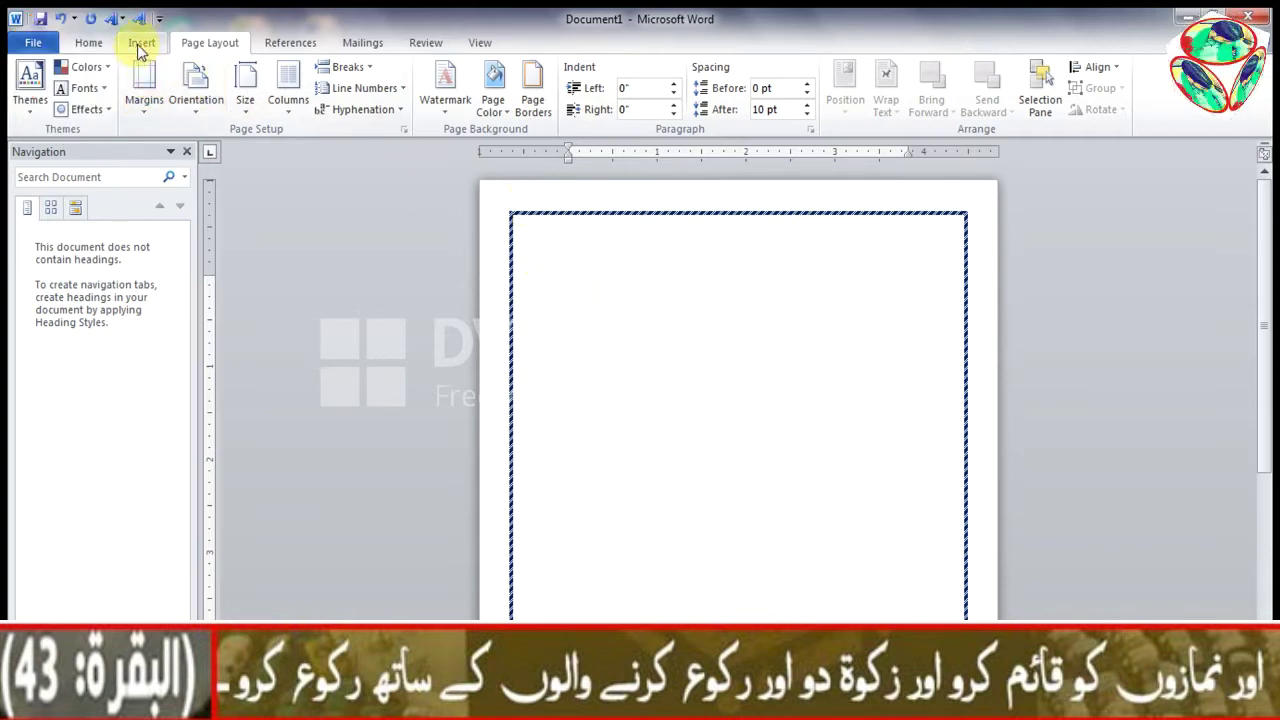
- Insert blue-style WordArt reading the author's name followed by '(Studio Box)'
{"action": "left_click", "coordinate": [139, 44]}
{"action": "left_click", "coordinate": [873, 108]}
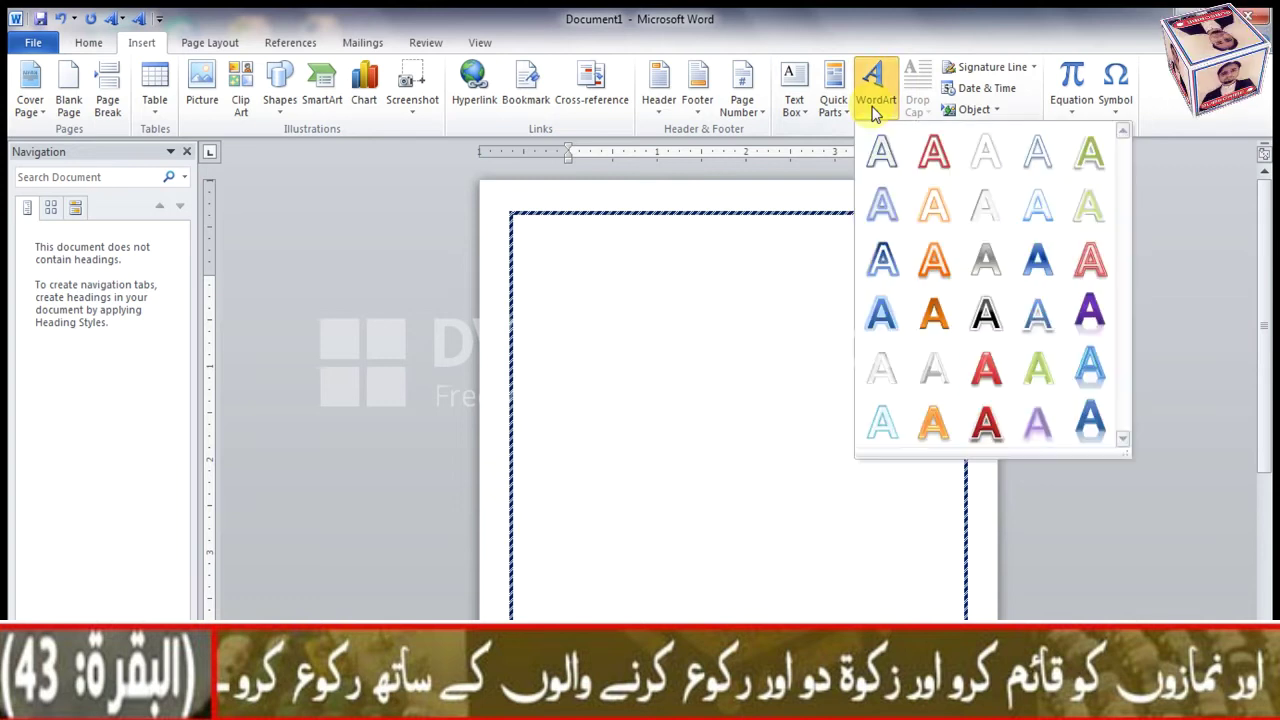
{"action": "left_click", "coordinate": [1037, 260]}
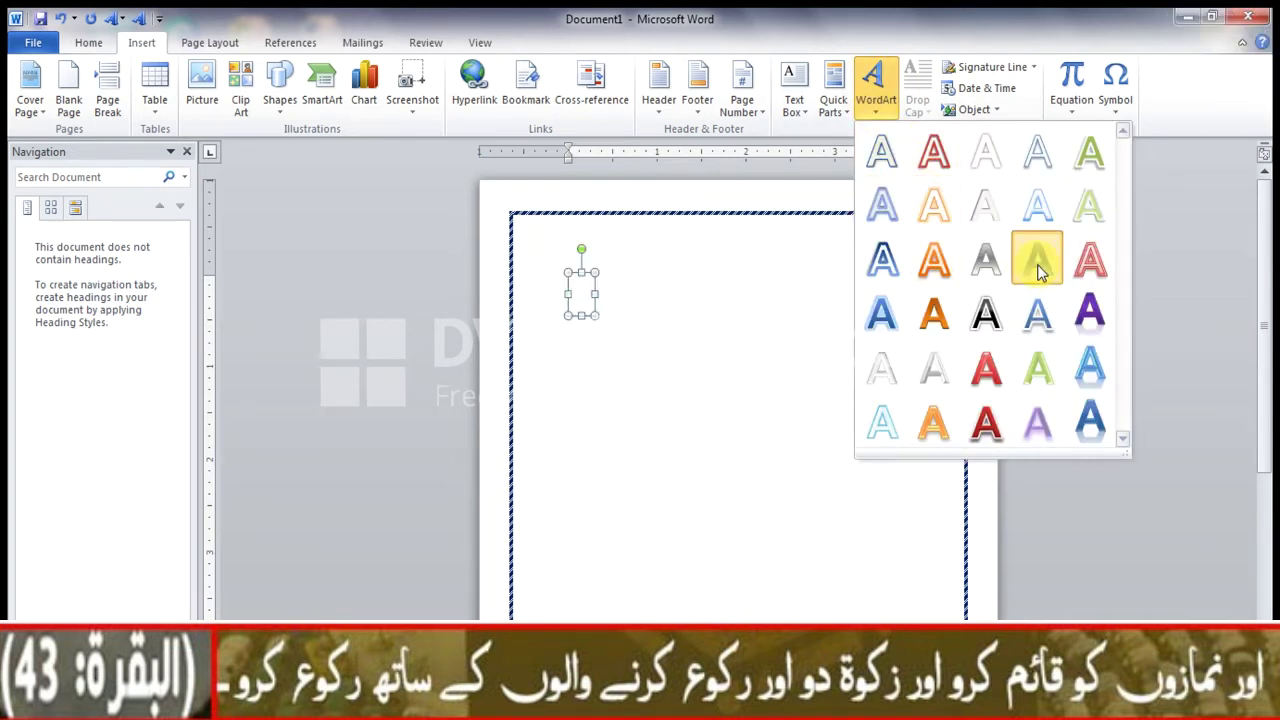
{"action": "type", "text": "Rehman Rasool ("}
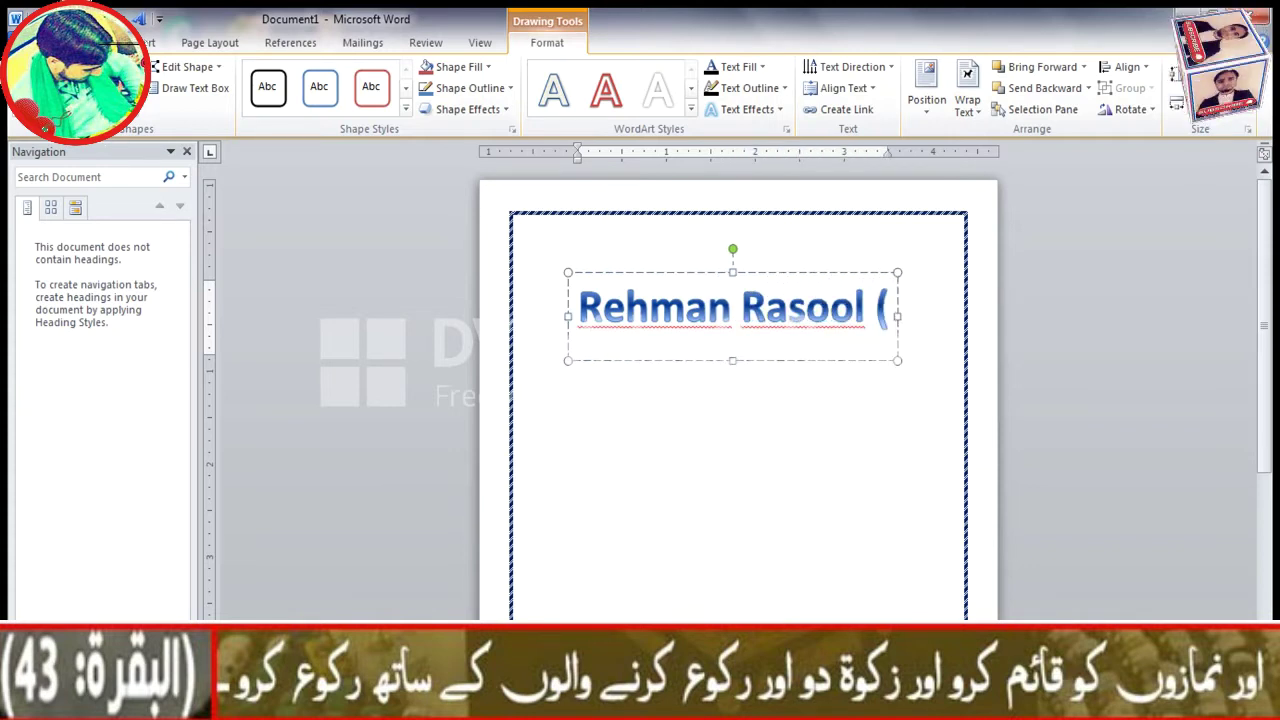
{"action": "type", "text": "Studio Box)"}
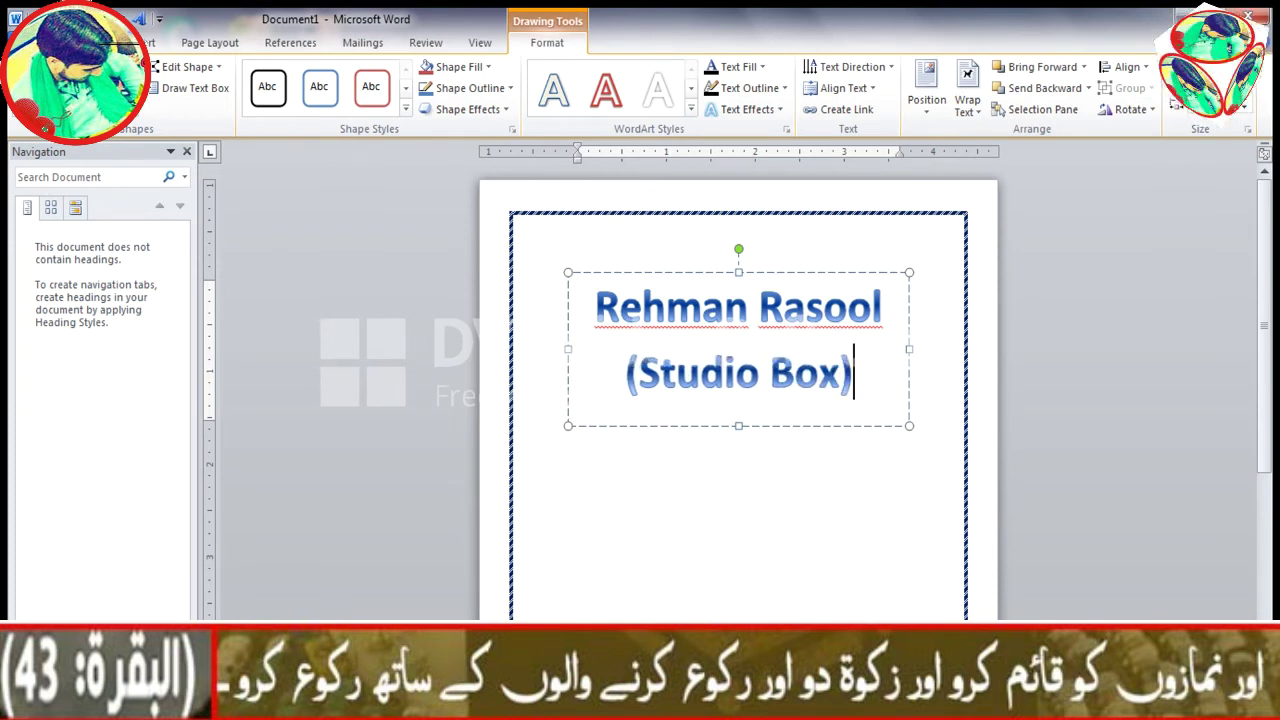
- Apply the Arch Up transform text effect to the WordArt title
{"action": "left_click", "coordinate": [800, 440]}
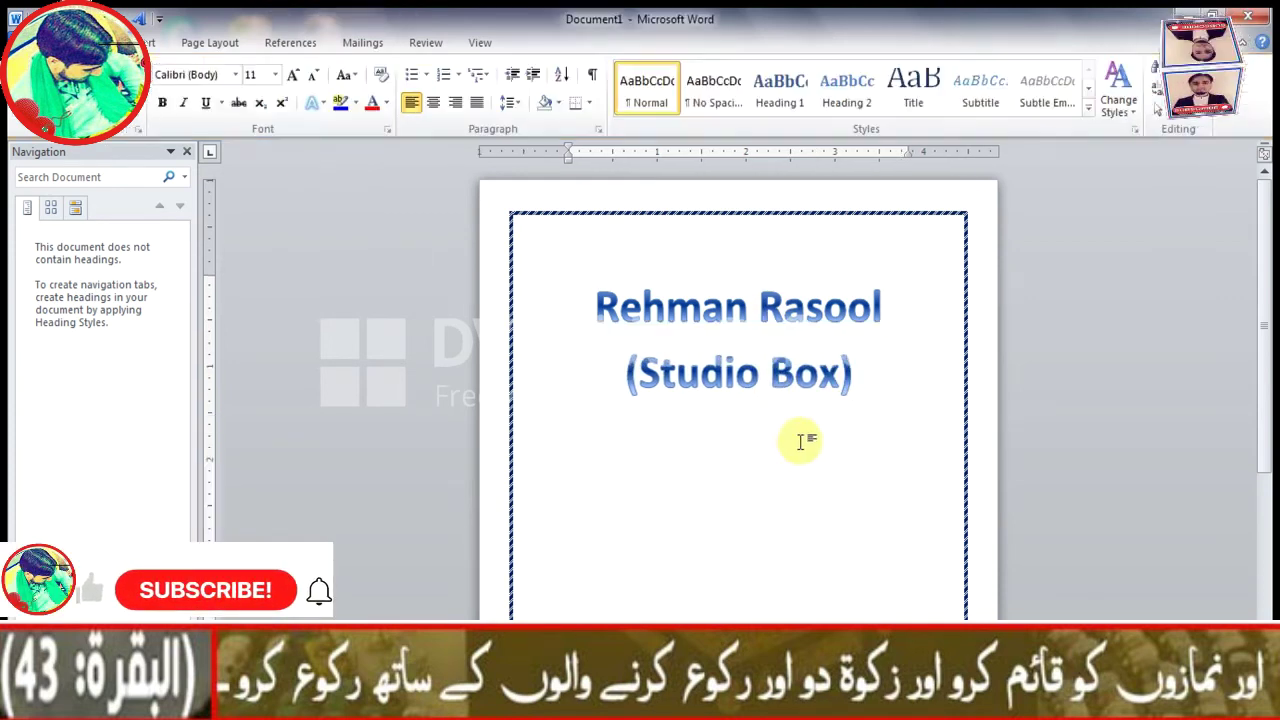
{"action": "key", "text": "ctrl+a"}
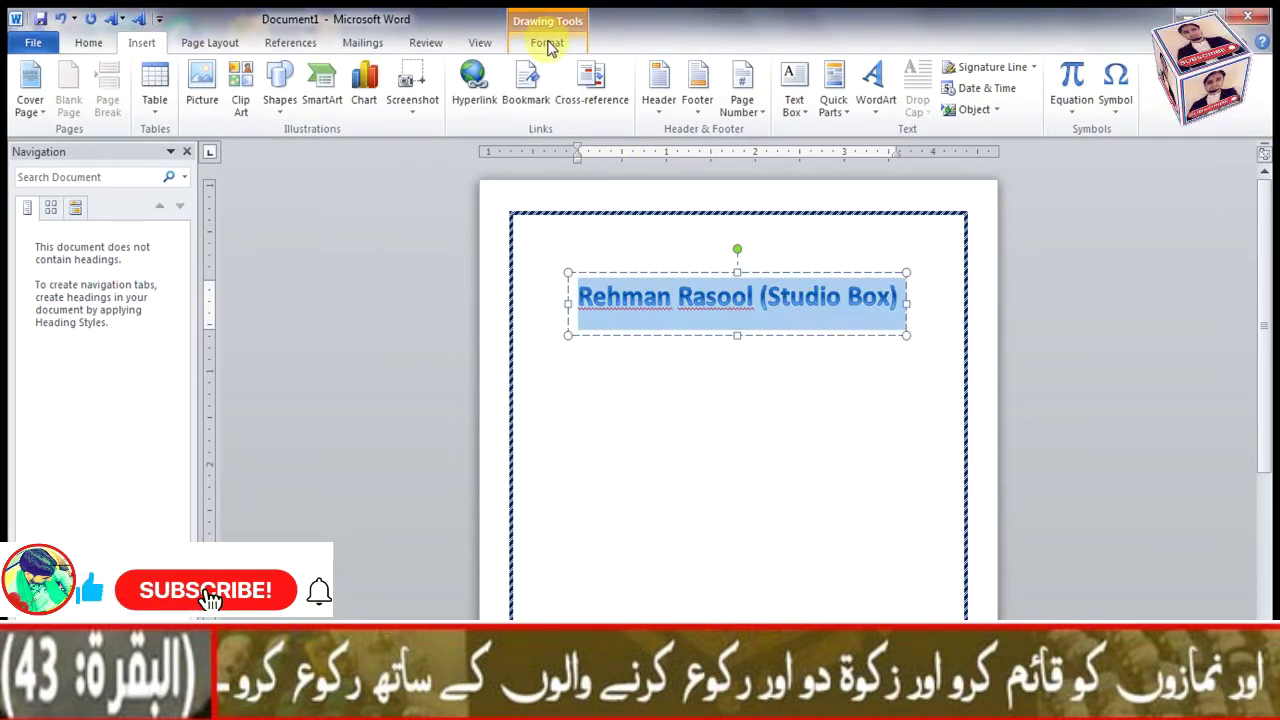
{"action": "left_click", "coordinate": [547, 36]}
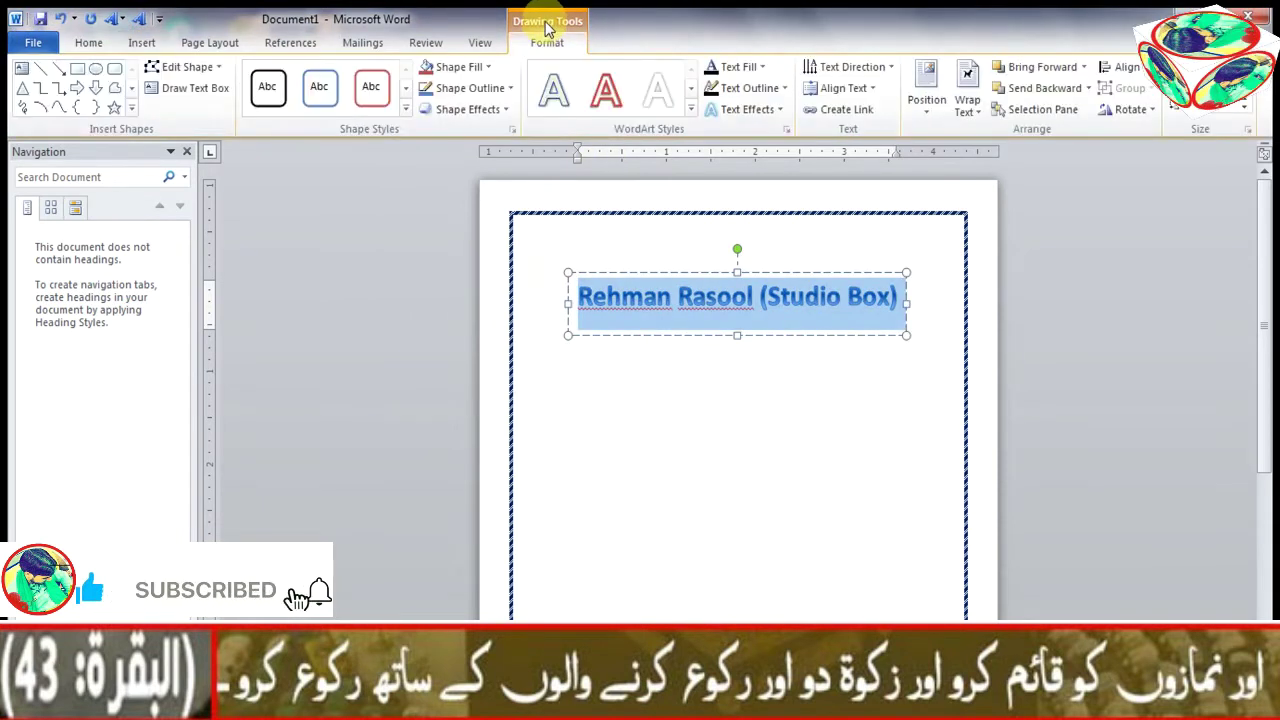
{"action": "left_click", "coordinate": [778, 110]}
{"action": "mouse_move", "coordinate": [768, 356]}
{"action": "left_click", "coordinate": [853, 320]}
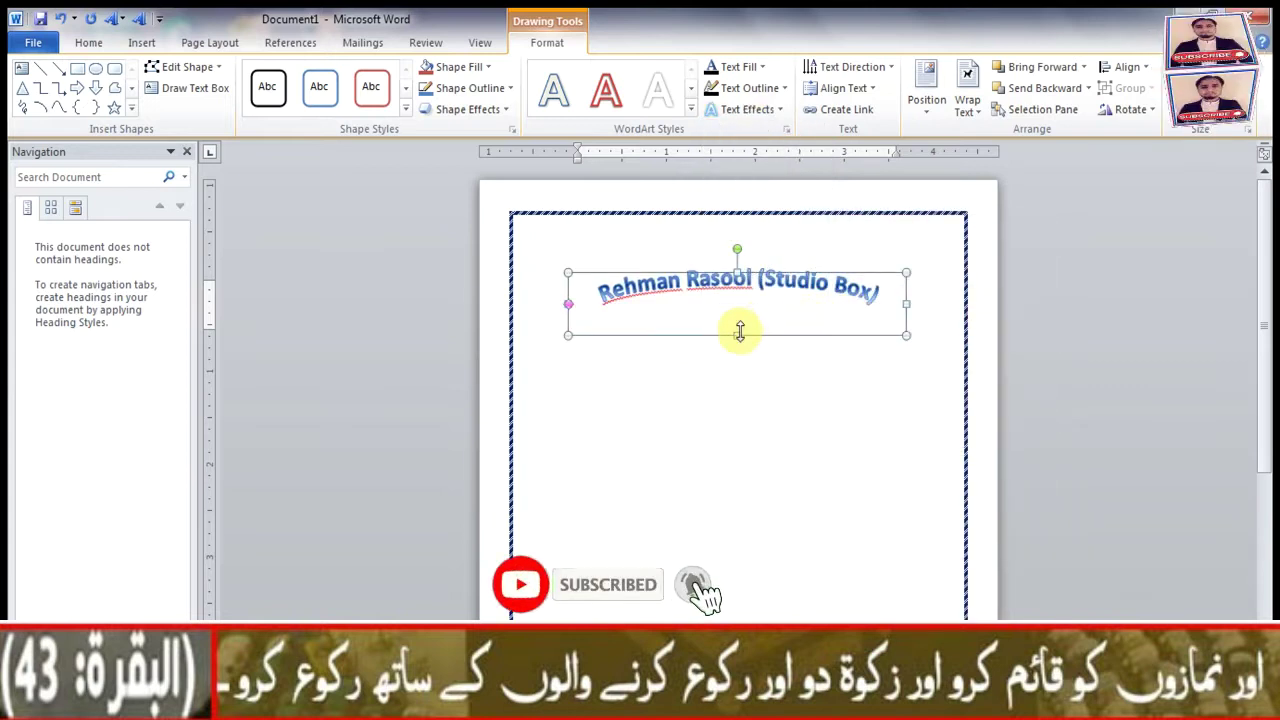
- Set the WordArt to Tight wrapping and stretch its box taller for a deeper arch
{"action": "left_click_drag", "start_coordinate": [737, 335], "coordinate": [737, 398]}
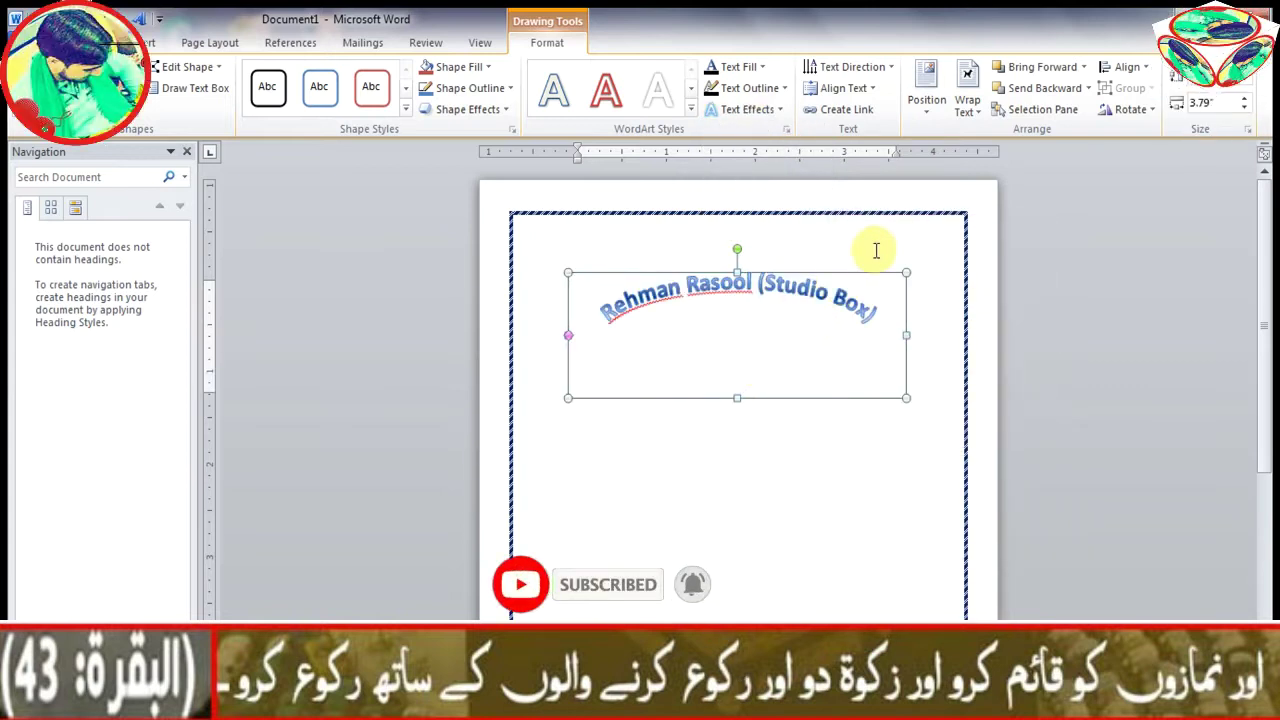
{"action": "left_click", "coordinate": [983, 114]}
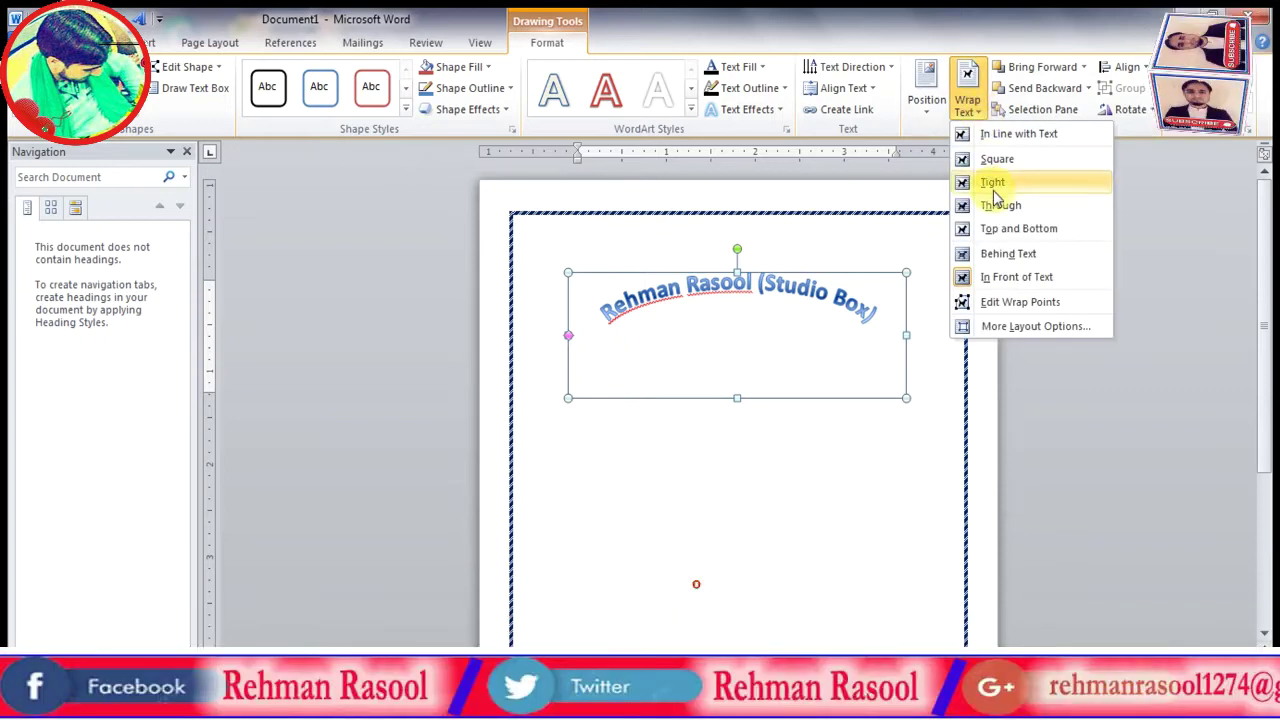
{"action": "left_click", "coordinate": [1012, 182]}
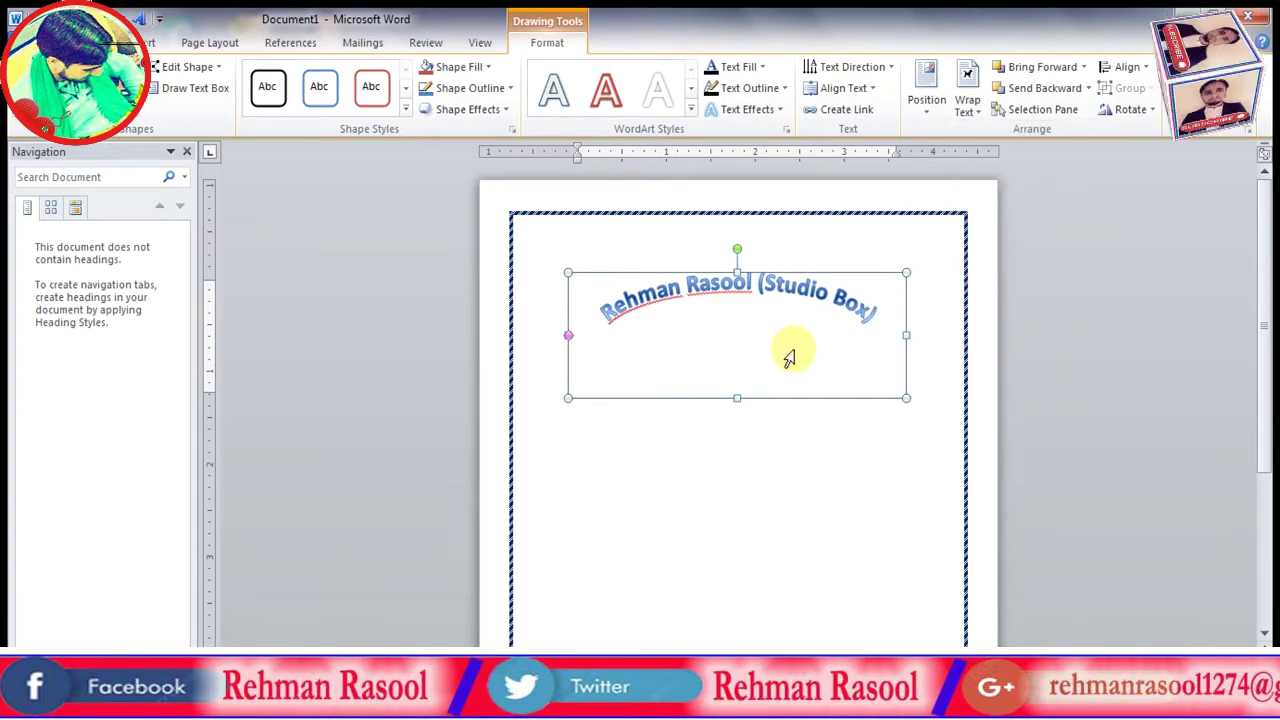
{"action": "left_click_drag", "start_coordinate": [741, 400], "coordinate": [736, 548]}
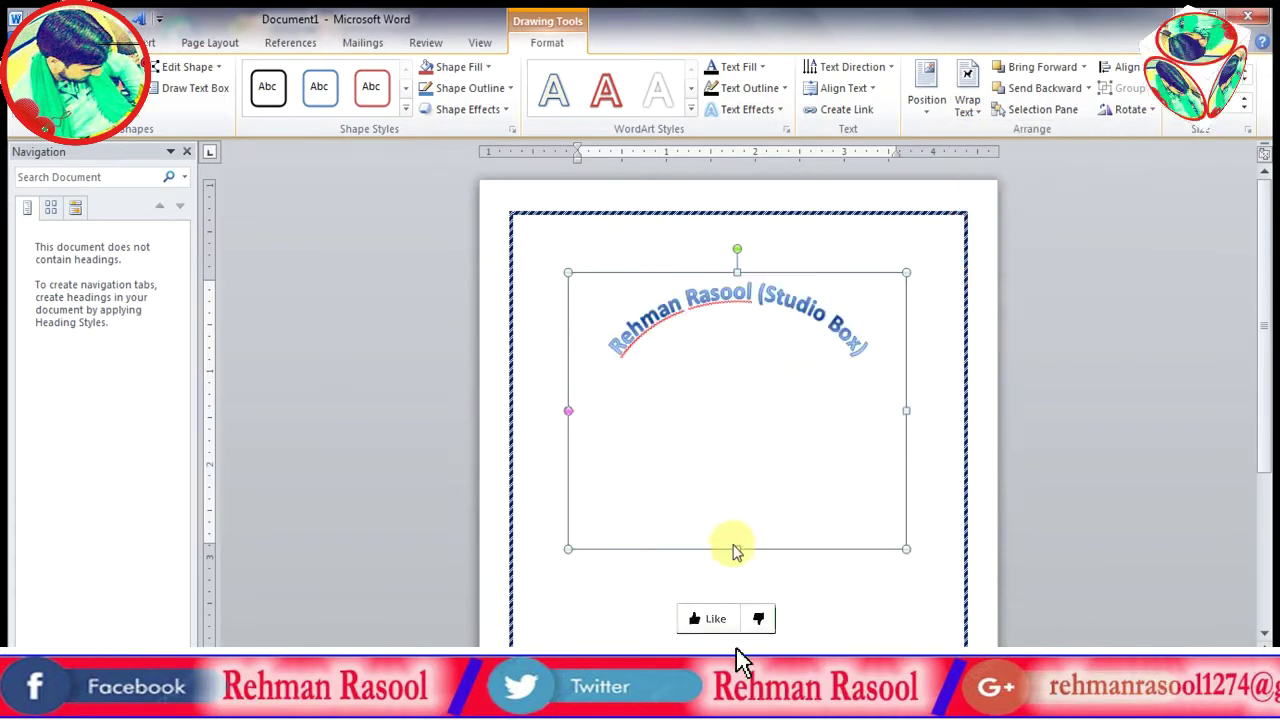
{"action": "left_click_drag", "start_coordinate": [568, 410], "coordinate": [571, 528]}
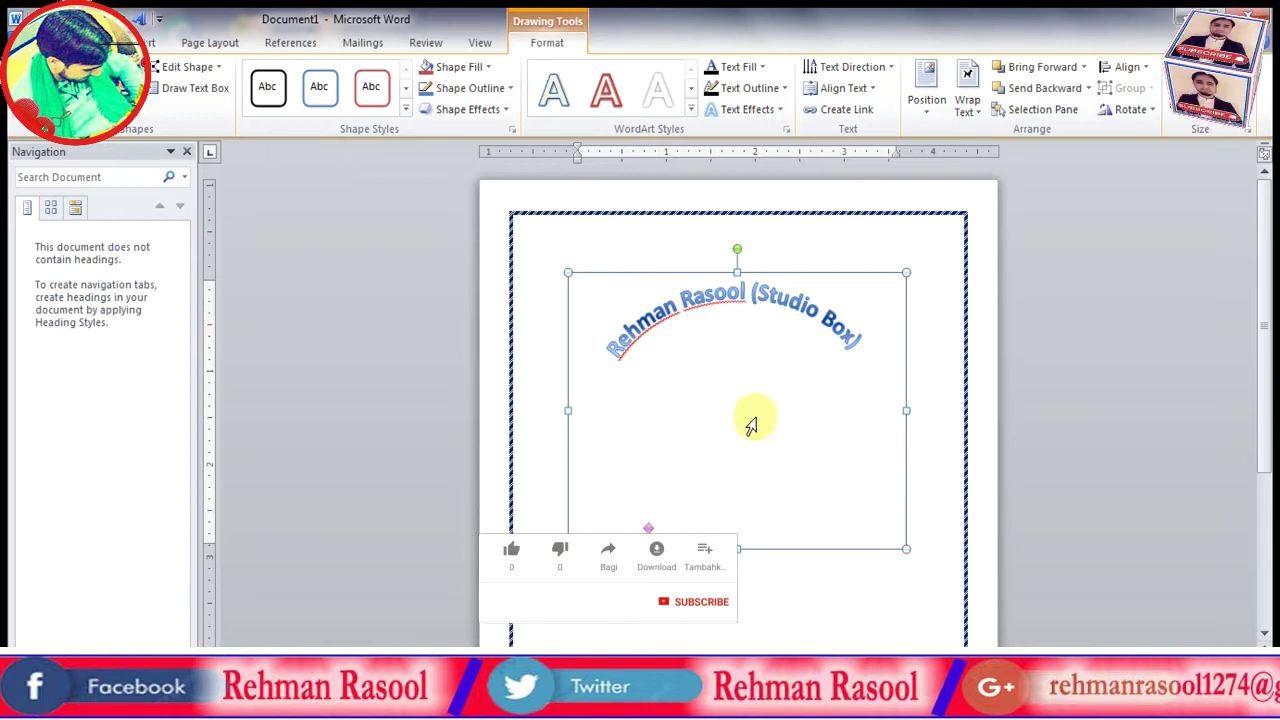
{"action": "left_click_drag", "start_coordinate": [749, 423], "coordinate": [749, 354]}
- Enlarge the arched WordArt title text to 36 pt
{"action": "left_click", "coordinate": [794, 566]}
{"action": "left_click_drag", "start_coordinate": [758, 443], "coordinate": [746, 371]}
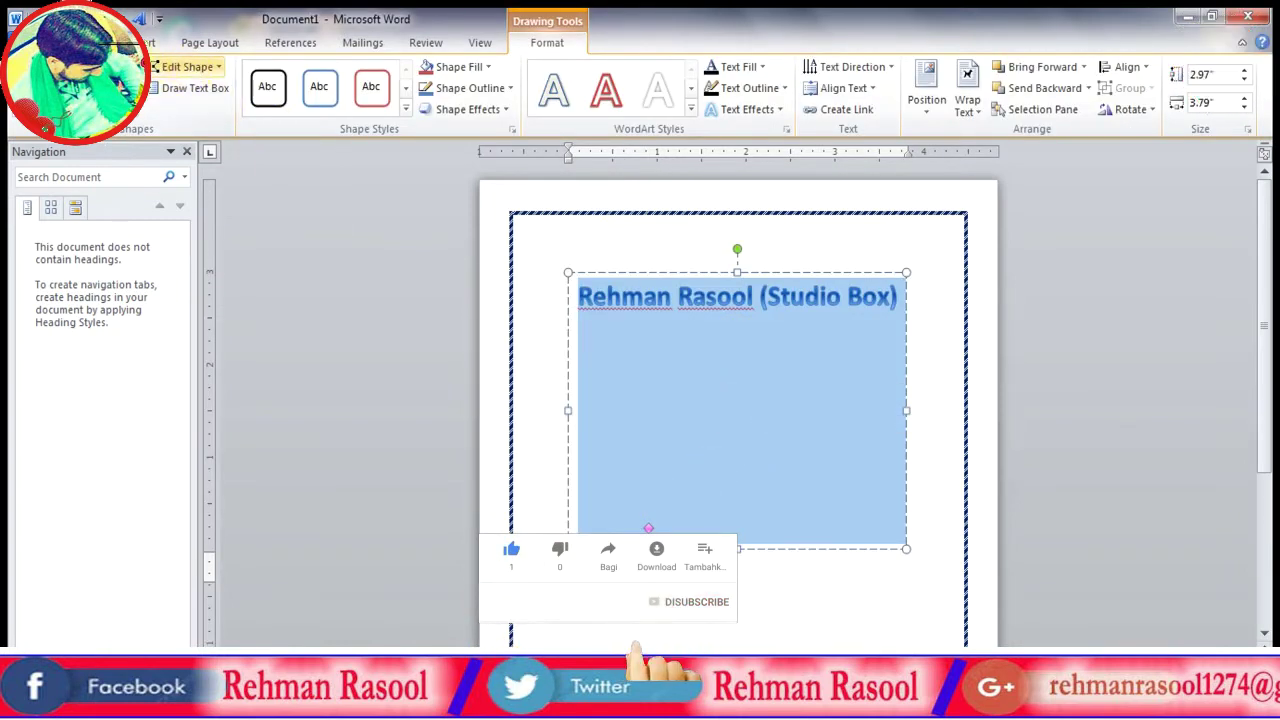
{"action": "left_click", "coordinate": [105, 42]}
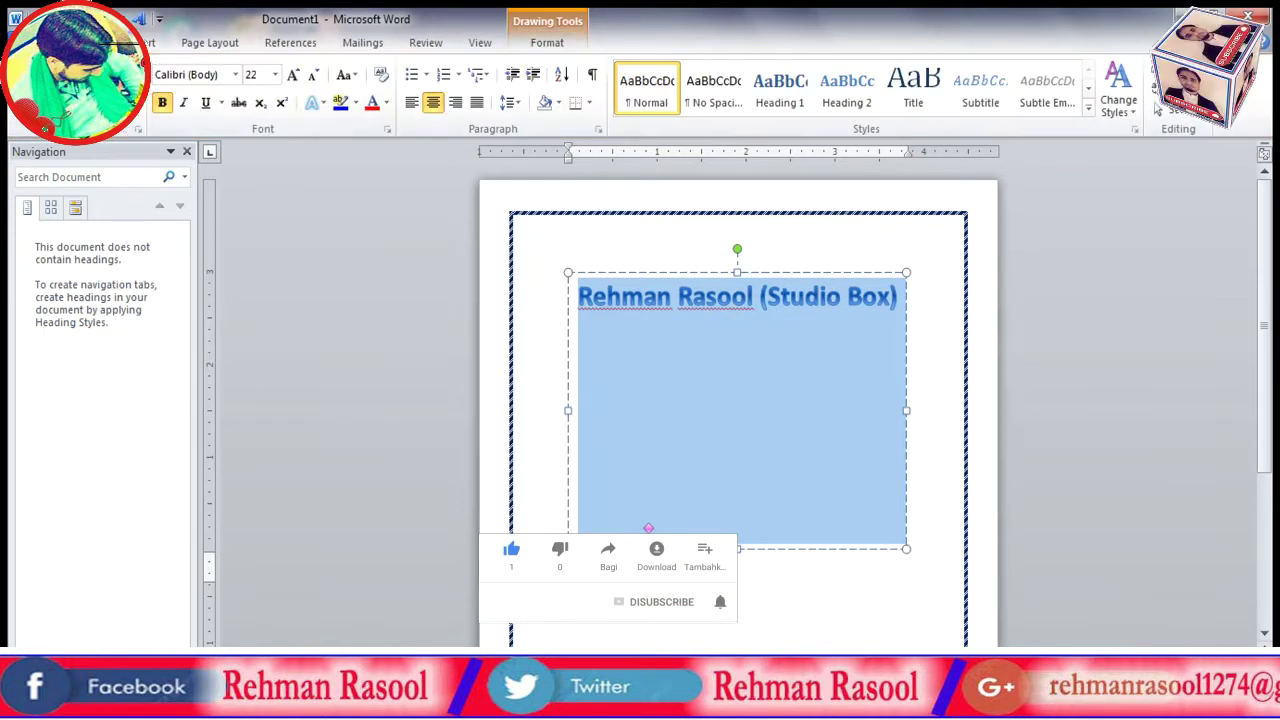
{"action": "left_click", "coordinate": [273, 75]}
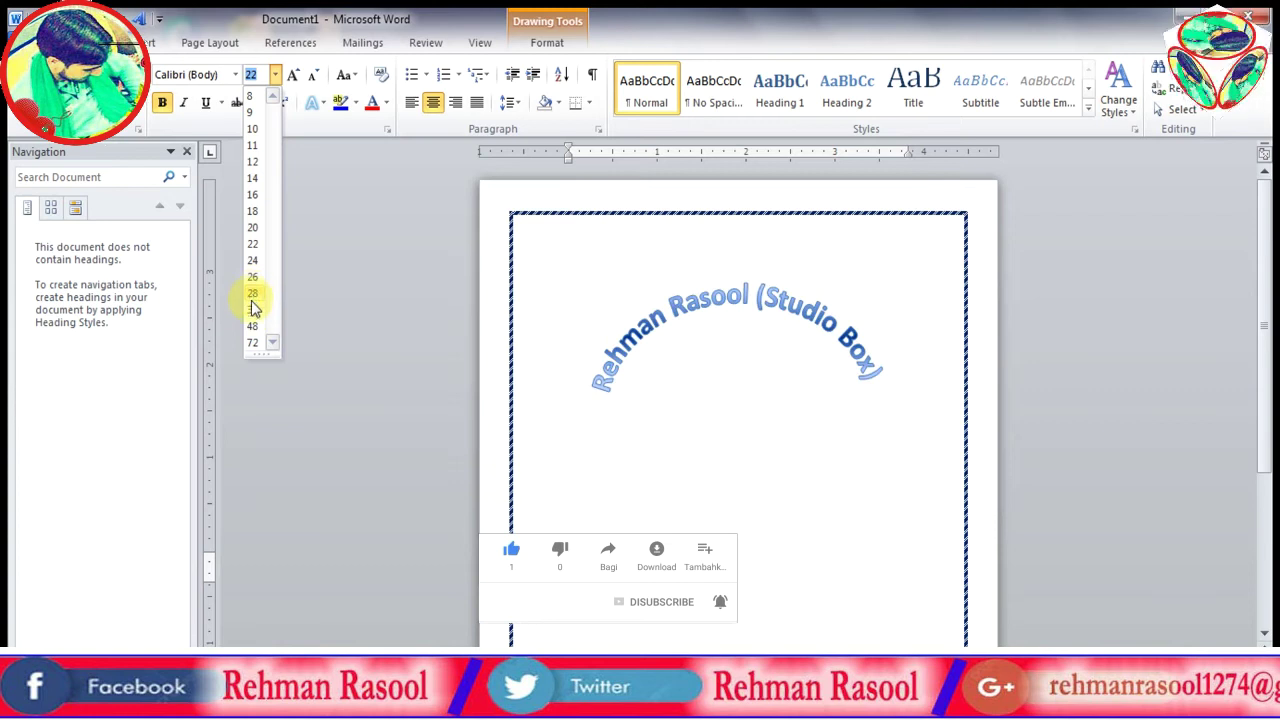
{"action": "left_click", "coordinate": [252, 310]}
{"action": "left_click", "coordinate": [691, 451]}
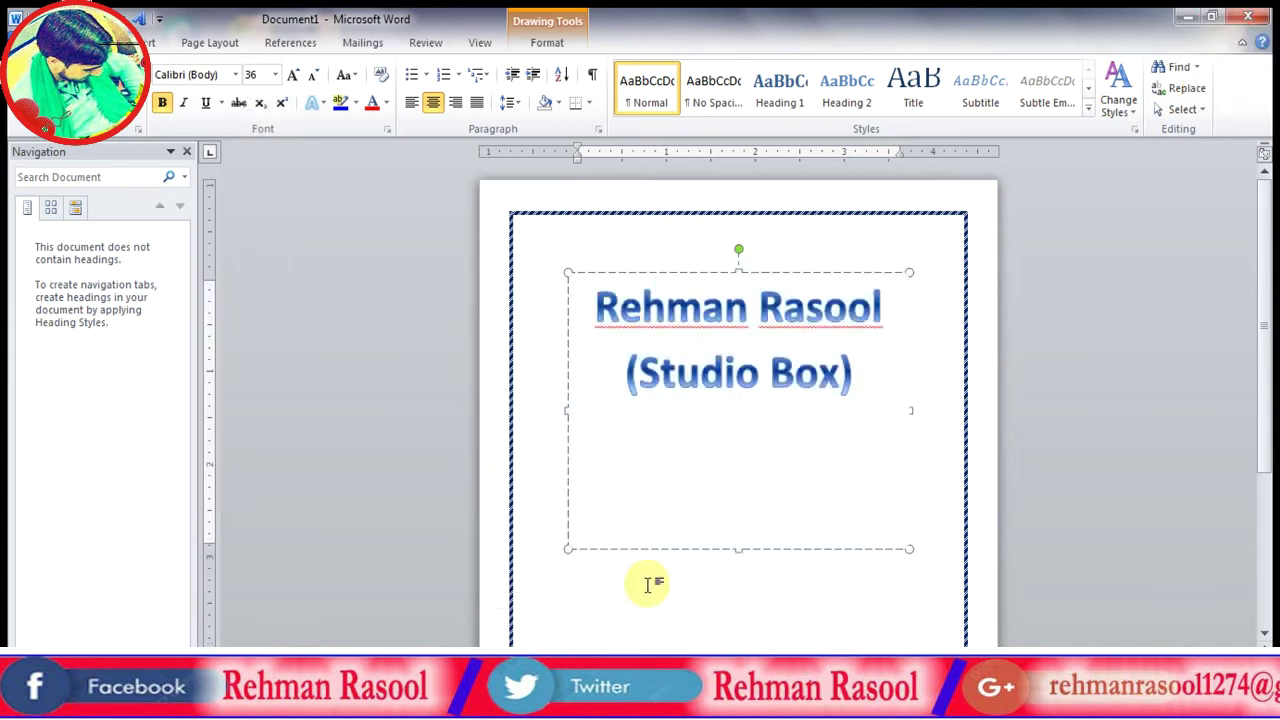
{"action": "left_click", "coordinate": [647, 585]}
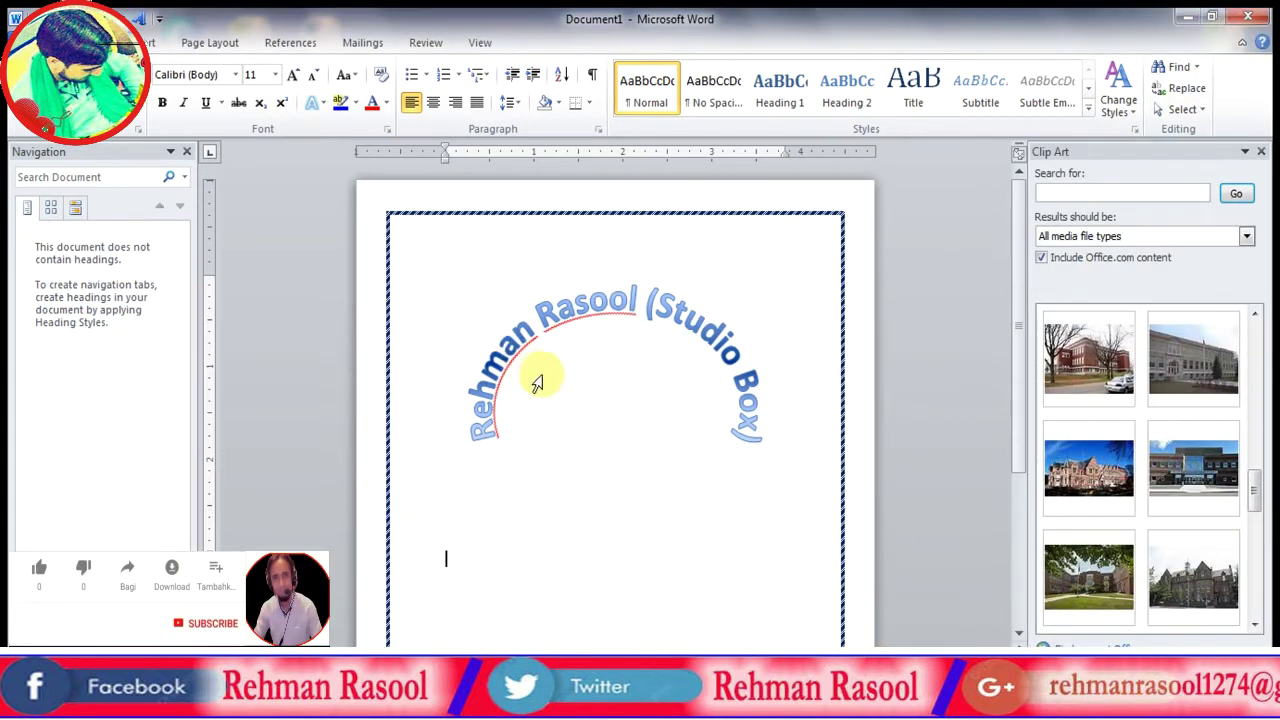
- Search clip art for 'School' and insert the teacher-at-a-board picture
{"action": "left_click", "coordinate": [140, 42]}
{"action": "type", "text": "School"}
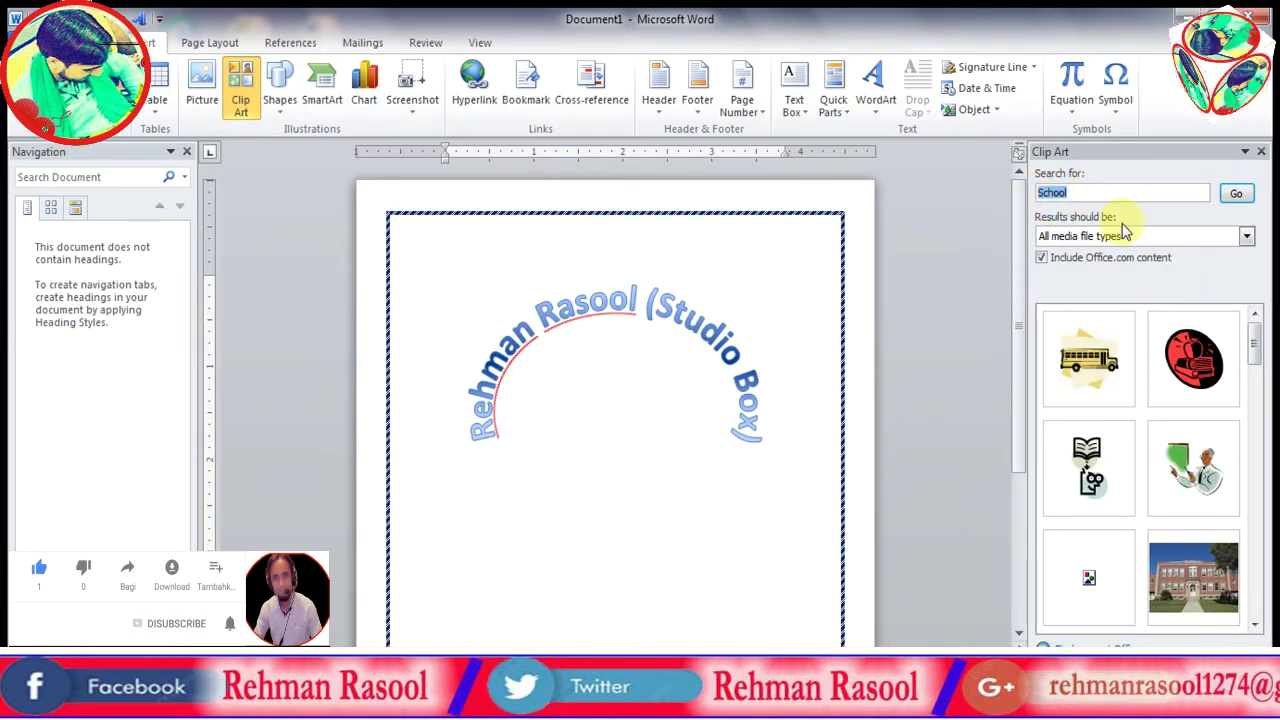
{"action": "key", "text": "Return"}
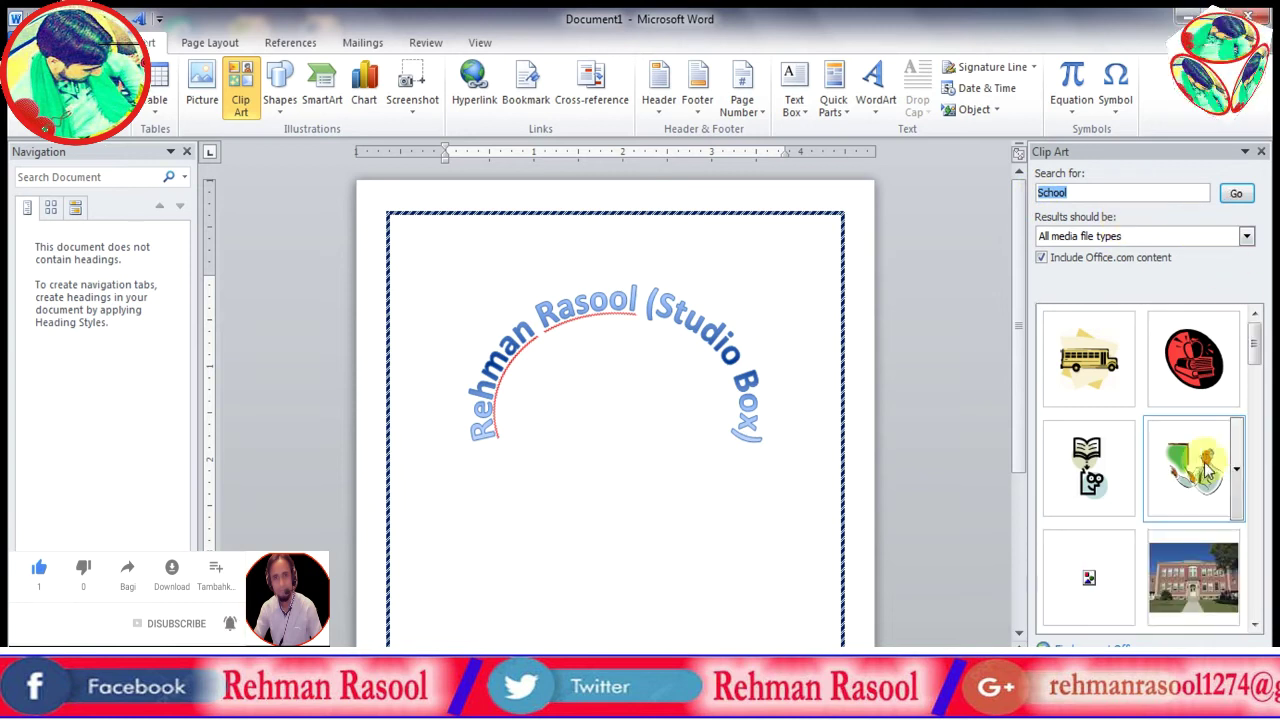
{"action": "left_click", "coordinate": [1193, 468]}
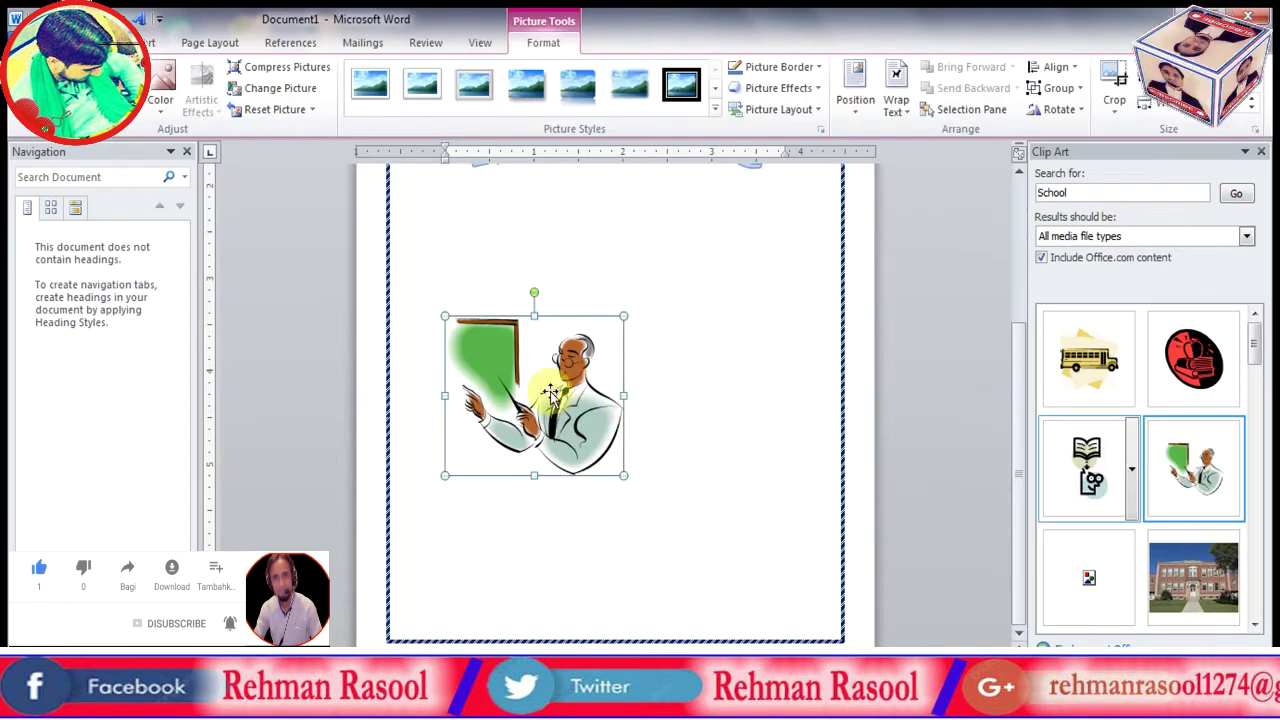
{"action": "left_click", "coordinate": [902, 112]}
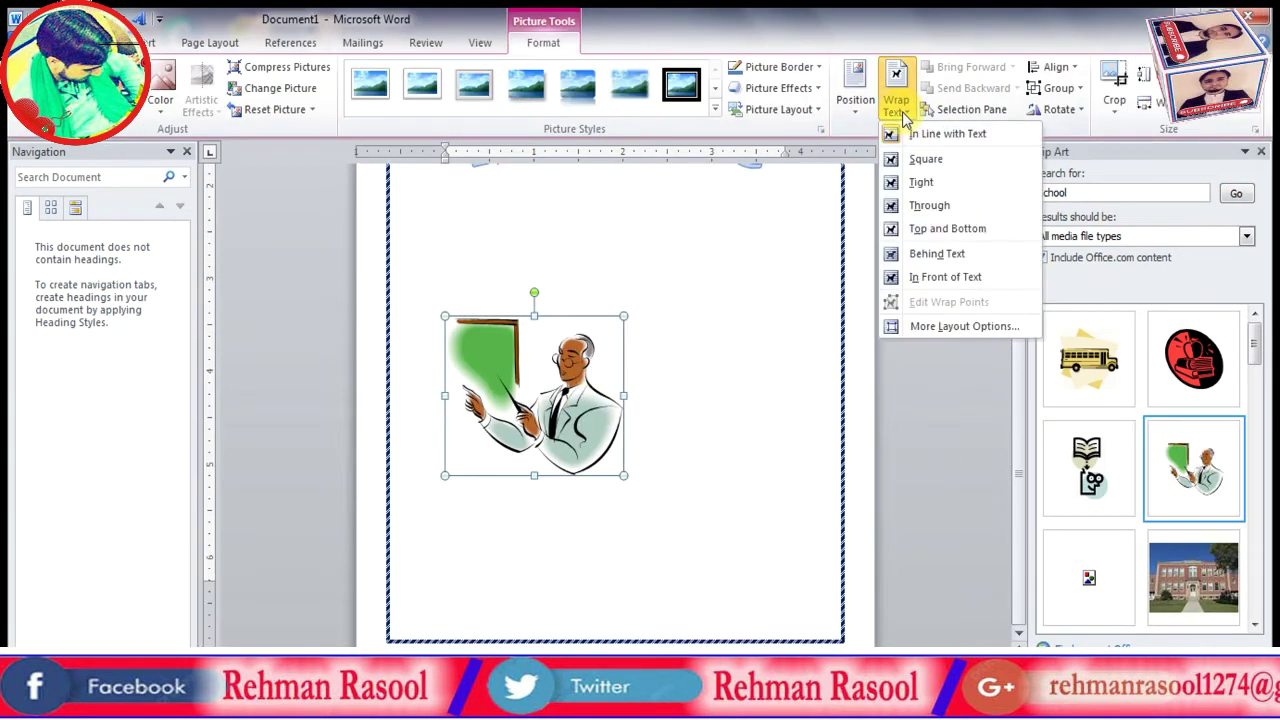
- Set the teacher picture to Tight wrapping, shrink it, and centre it under the arched title
{"action": "left_click", "coordinate": [920, 182]}
{"action": "left_click", "coordinate": [686, 426]}
{"action": "left_click", "coordinate": [584, 402]}
{"action": "left_click_drag", "start_coordinate": [545, 393], "coordinate": [623, 246]}
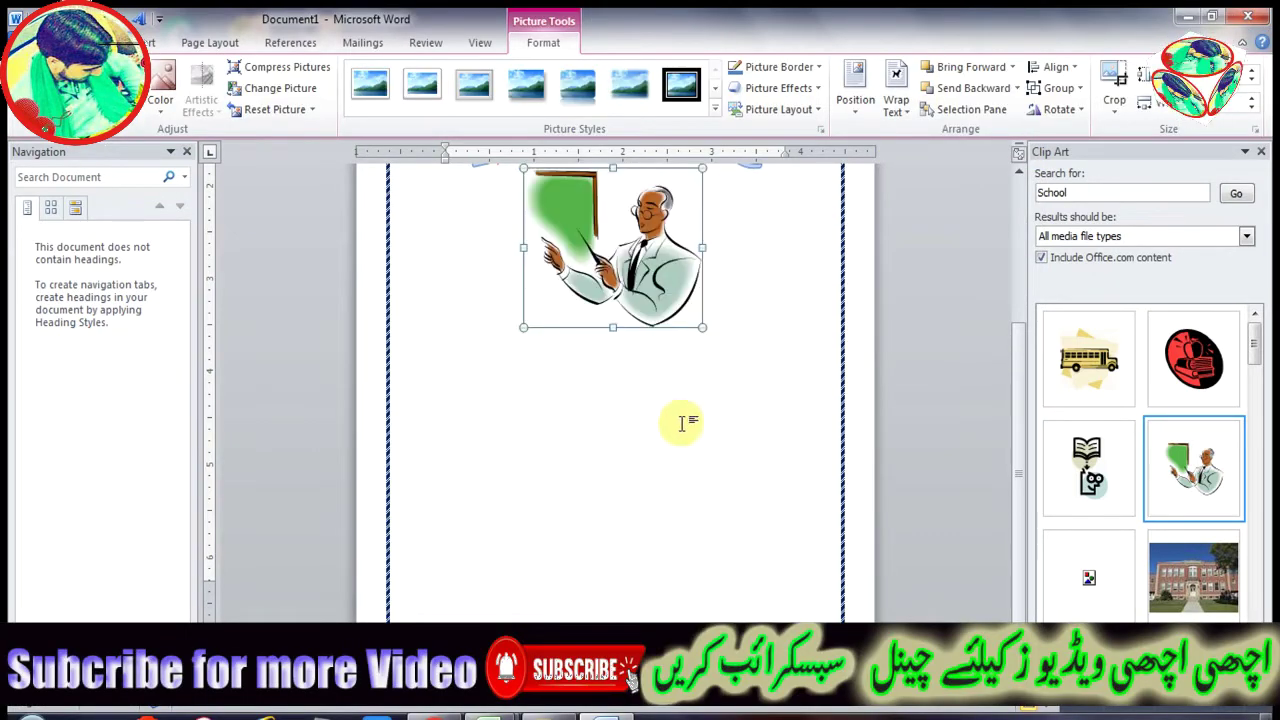
{"action": "scroll", "coordinate": [694, 463], "scroll_direction": "up", "scroll_amount": 3}
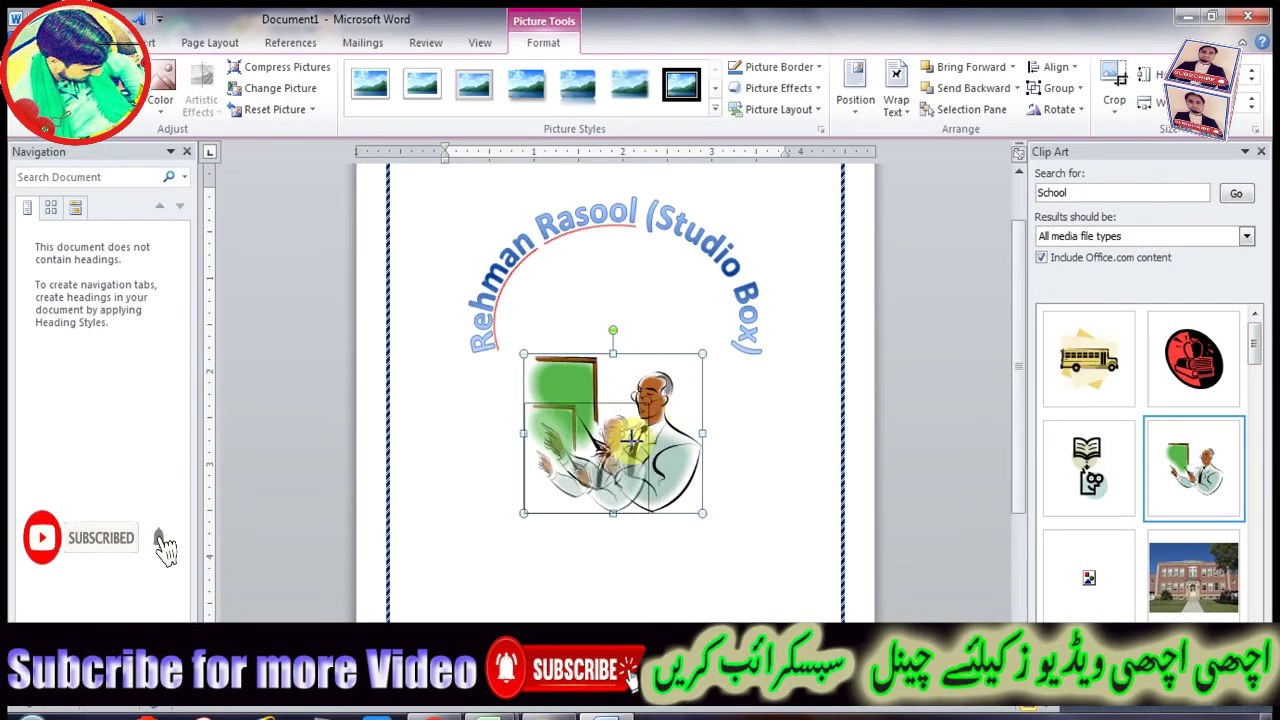
{"action": "left_click_drag", "start_coordinate": [702, 353], "coordinate": [628, 420]}
{"action": "mouse_move", "coordinate": [585, 456]}
{"action": "left_mouse_down"}
{"action": "mouse_move", "coordinate": [641, 360]}
{"action": "mouse_move", "coordinate": [630, 360]}
{"action": "left_mouse_up"}
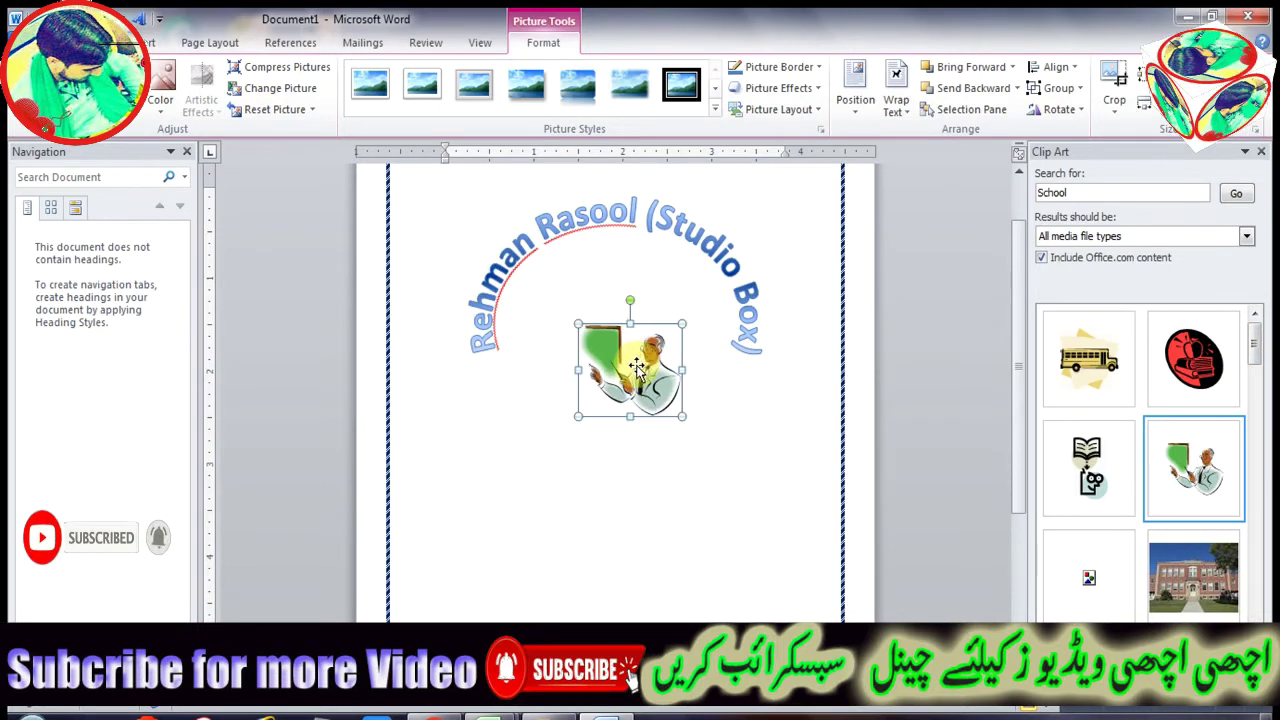
{"action": "left_click", "coordinate": [613, 487]}
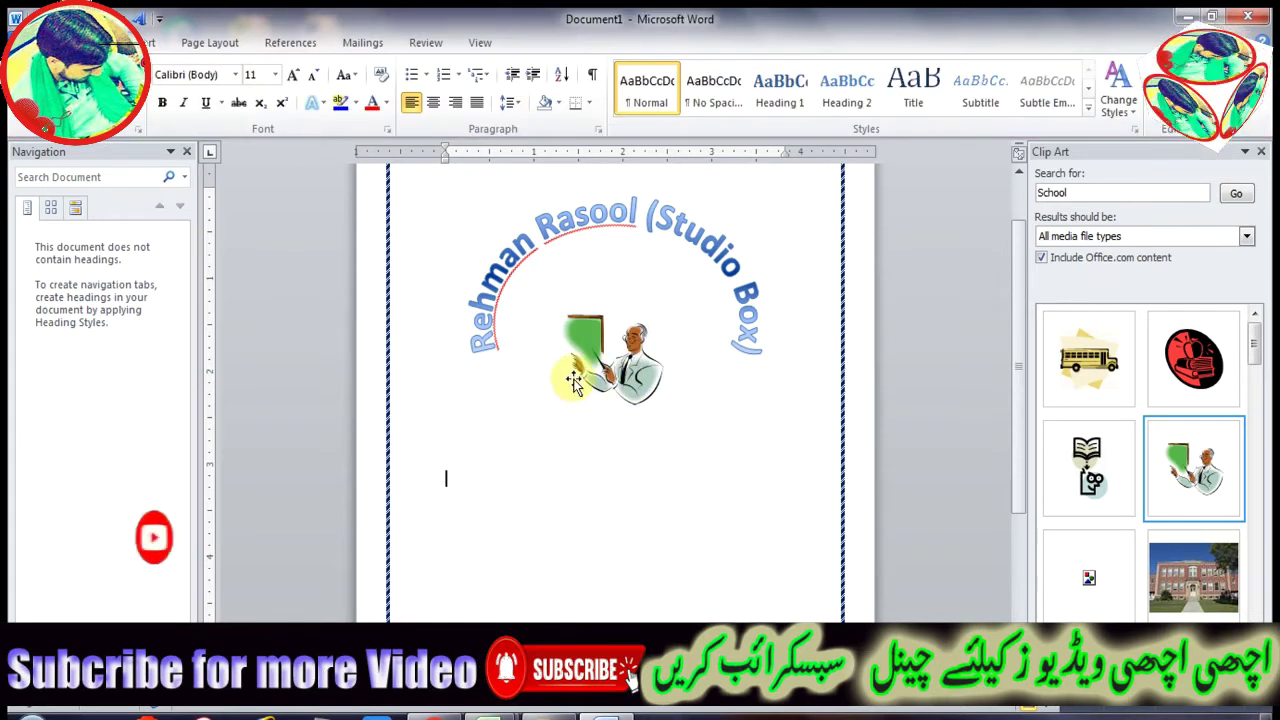
- Add a centred 16 pt 'Name:' label below the teacher picture
{"action": "left_click", "coordinate": [533, 484]}
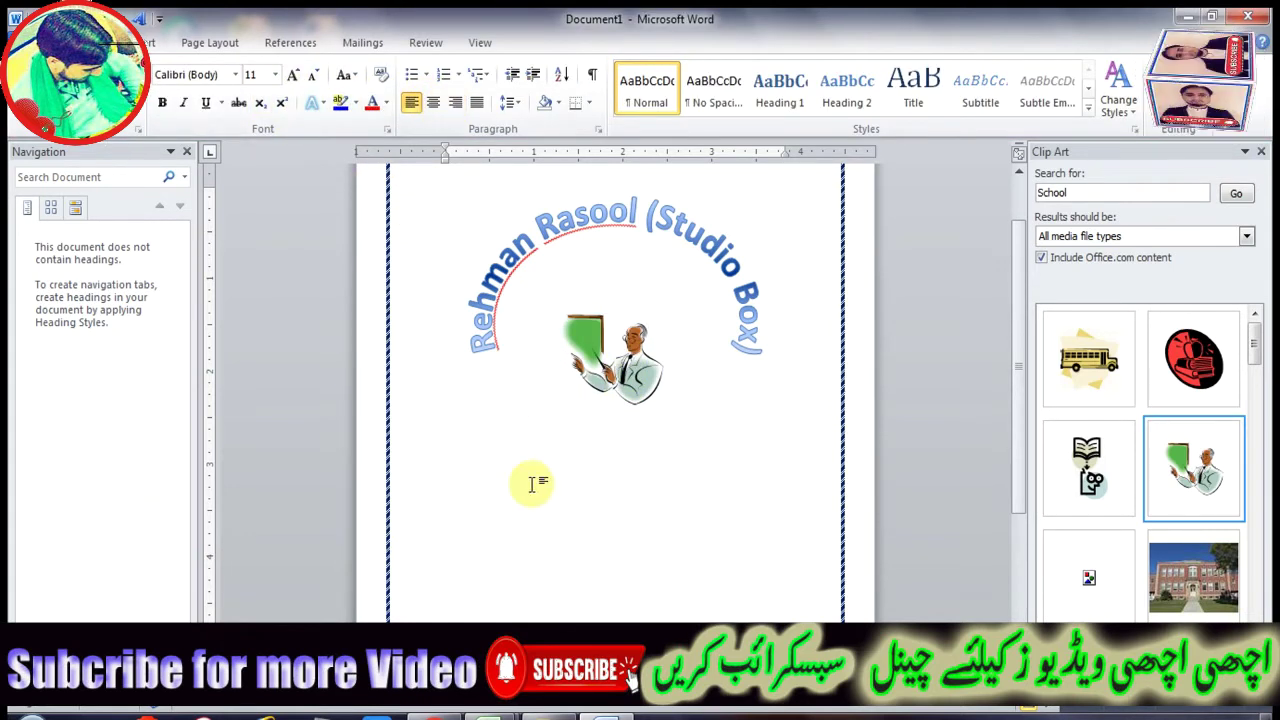
{"action": "left_click", "coordinate": [433, 102]}
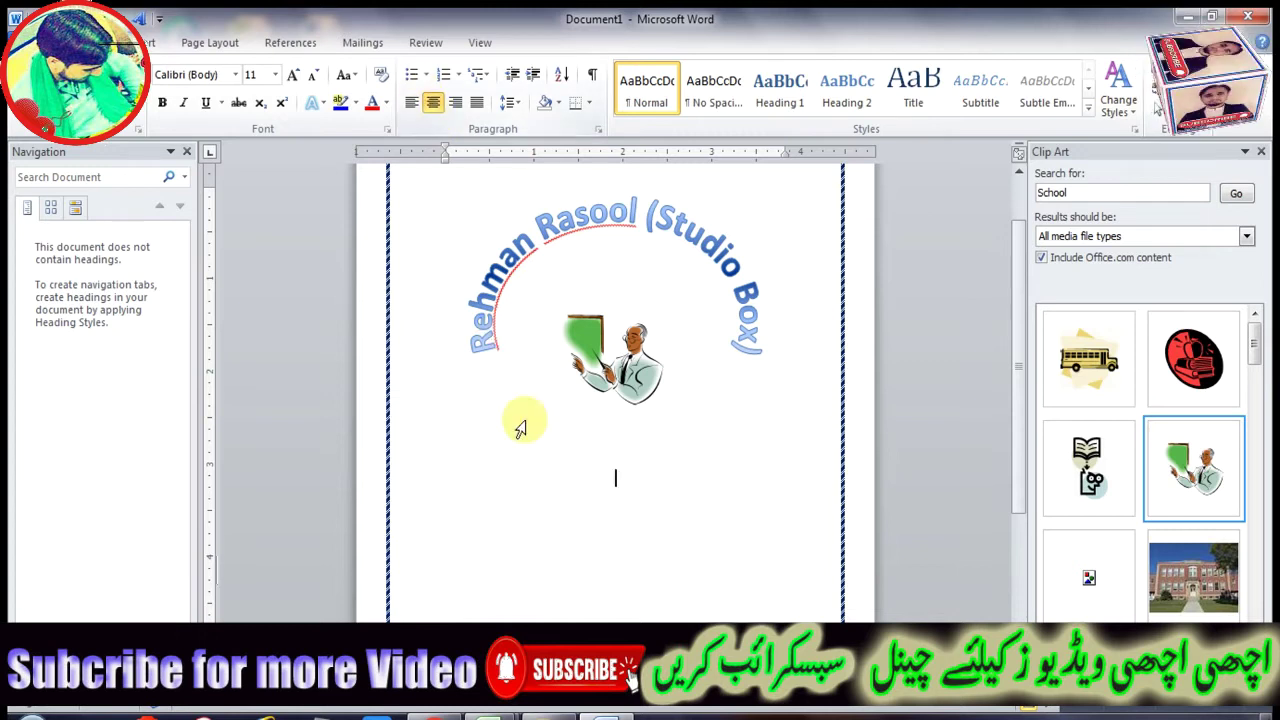
{"action": "type", "text": "N"}
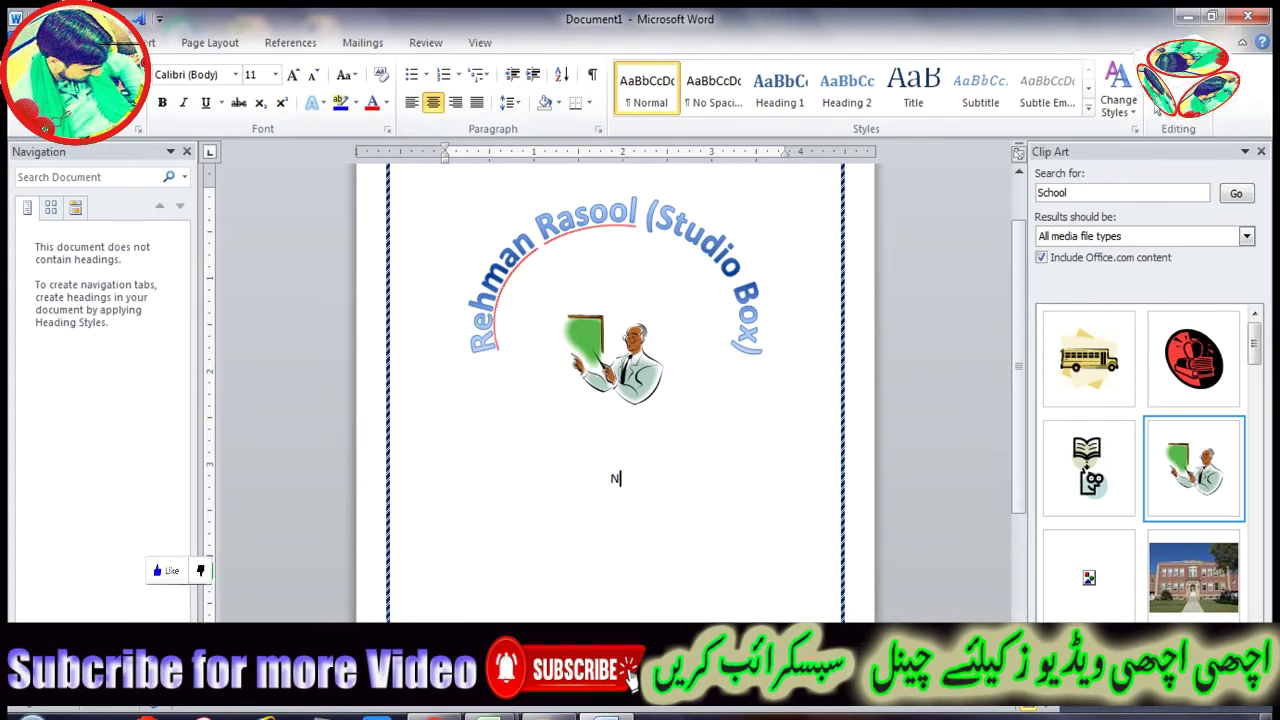
{"action": "type", "text": "ame:"}
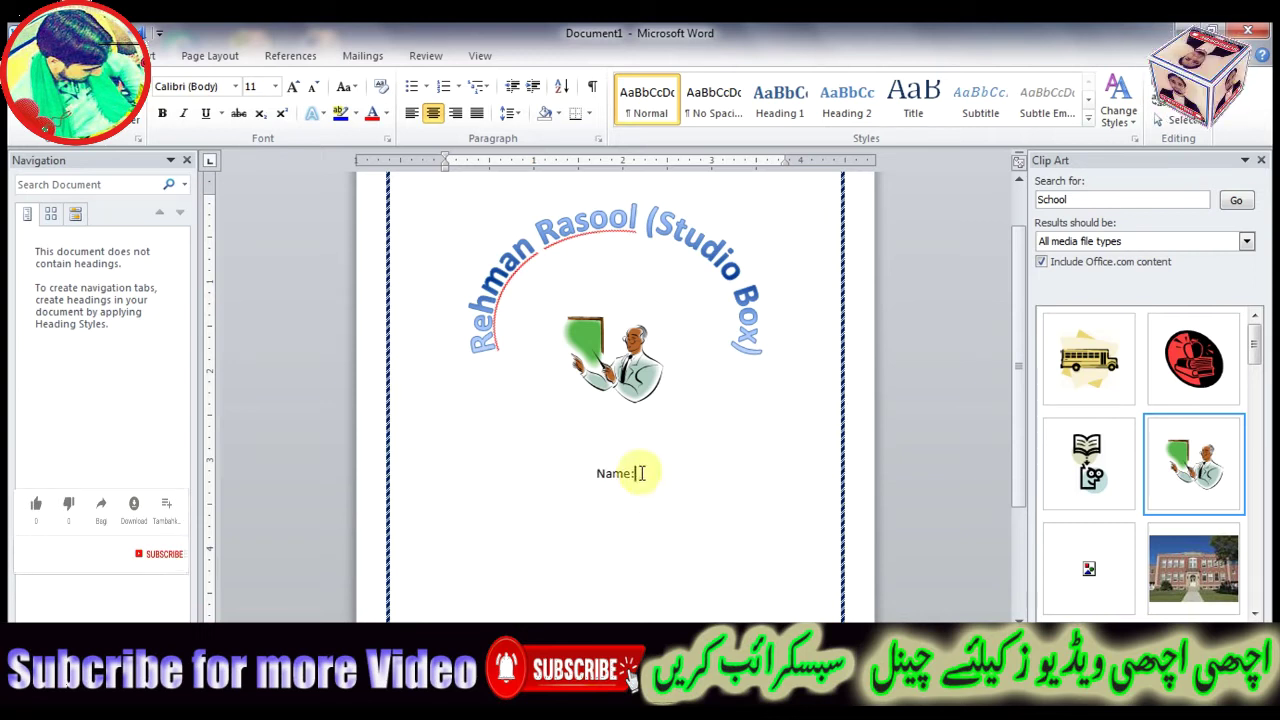
{"action": "double_click", "coordinate": [641, 473]}
{"action": "left_click", "coordinate": [292, 86]}
{"action": "left_click", "coordinate": [648, 474]}
- Add 'Class:' and 'Resgitation:' lines beneath it and push the field block down one line
{"action": "key", "text": "Return"}
{"action": "type", "text": "Clas"}
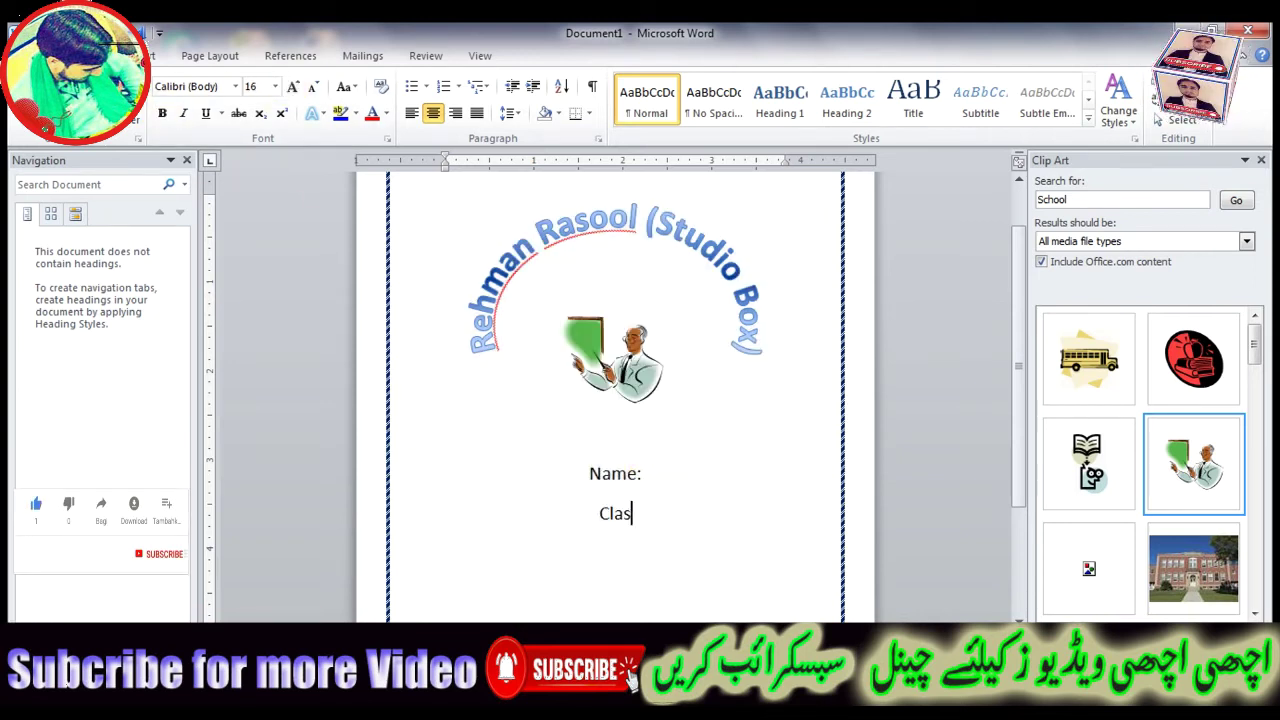
{"action": "type", "text": "s:"}
{"action": "key", "text": "Return"}
{"action": "type", "text": "Resg"}
{"action": "type", "text": "itat"}
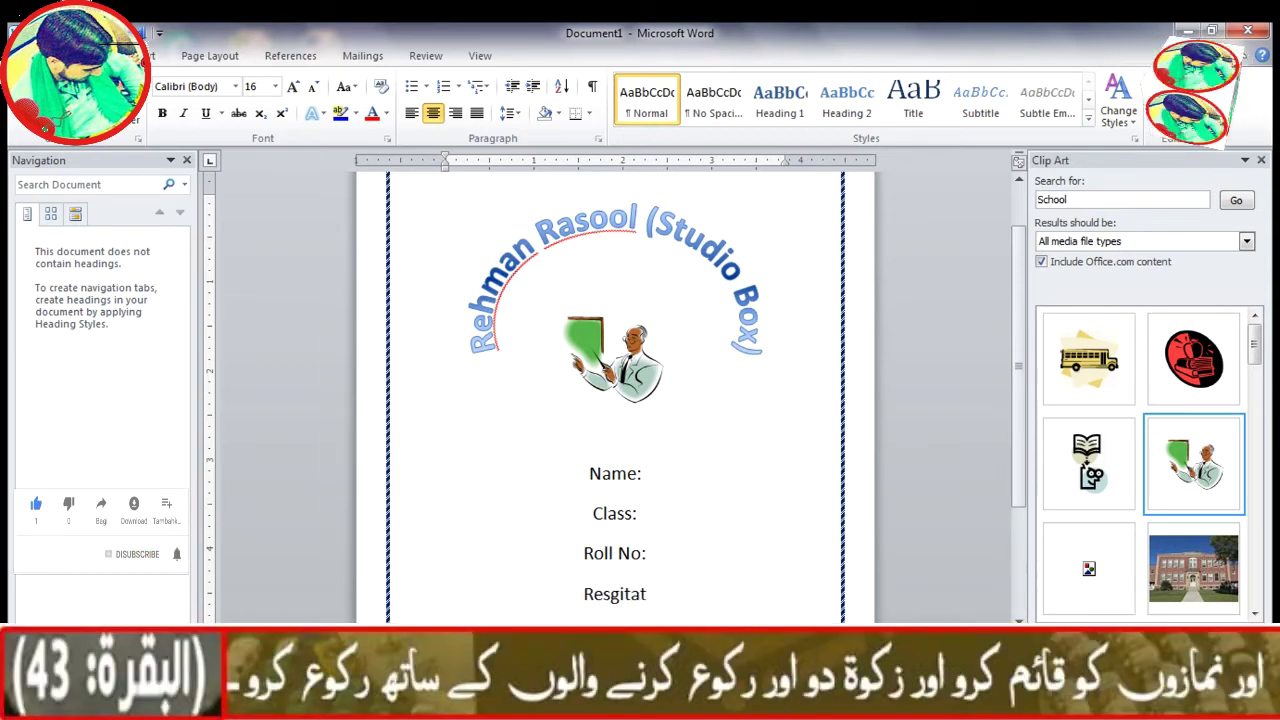
{"action": "type", "text": "ration:"}
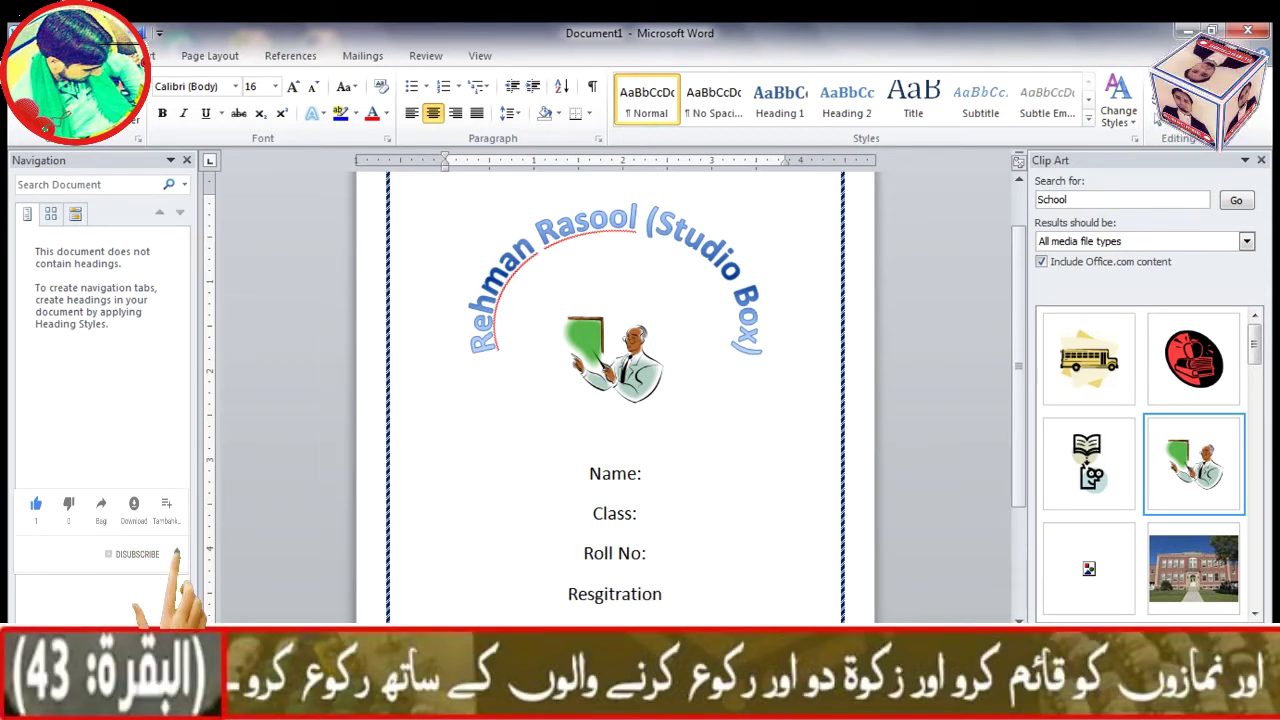
{"action": "left_click_drag", "start_coordinate": [580, 471], "coordinate": [665, 604]}
{"action": "left_click", "coordinate": [632, 520]}
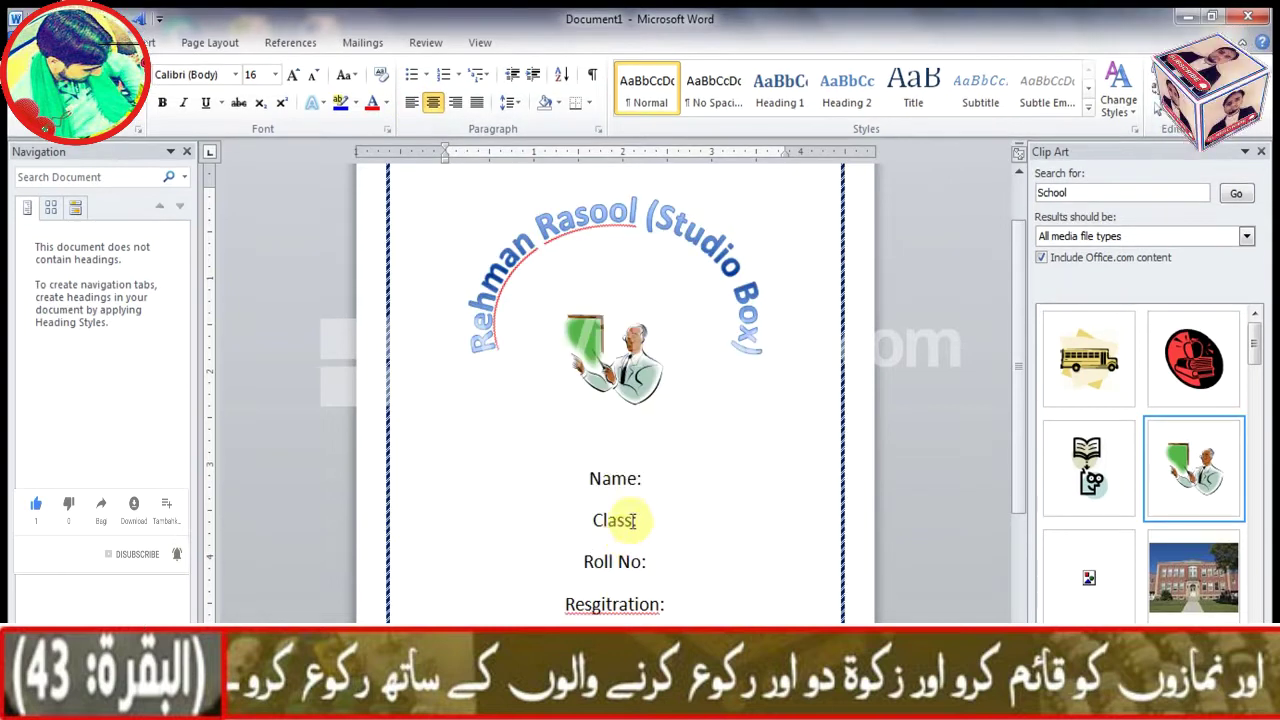
{"action": "left_click", "coordinate": [590, 480]}
{"action": "key", "text": "Return"}
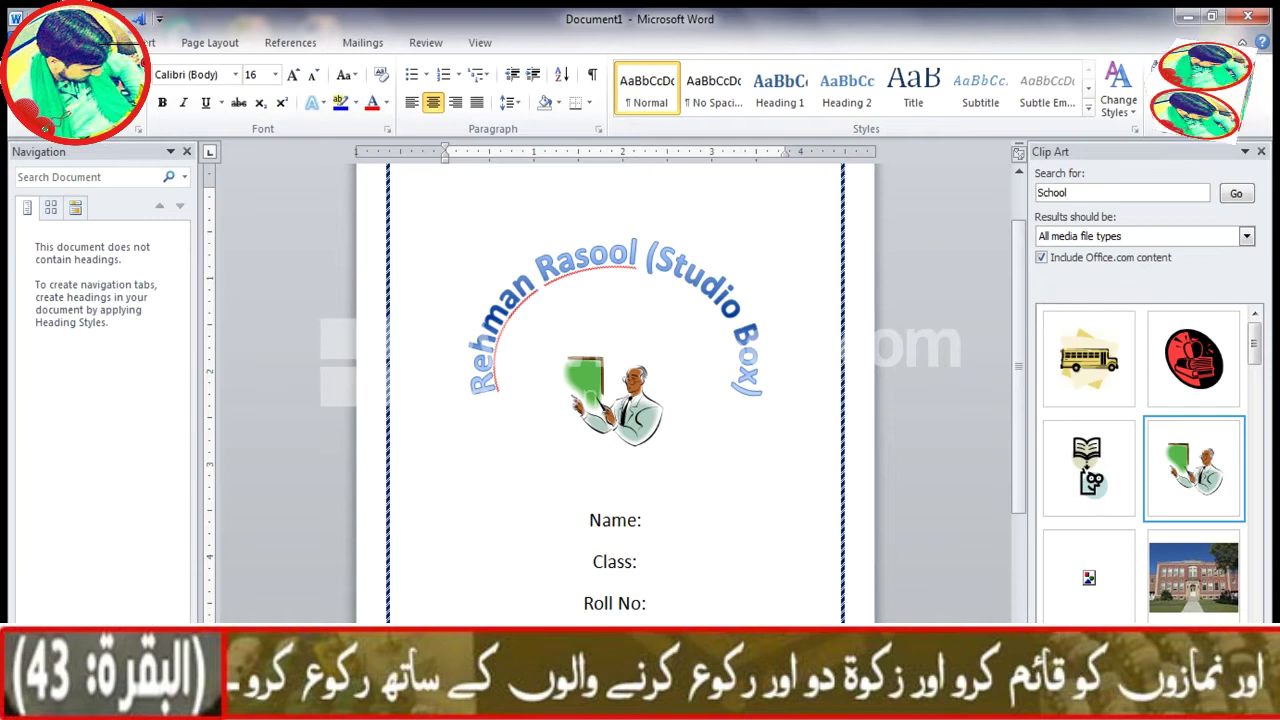
- Place the insertion point on the line below the field labels for the Date entry
{"action": "scroll", "coordinate": [615, 400], "scroll_direction": "down", "scroll_amount": 1}
{"action": "scroll", "coordinate": [534, 420], "scroll_direction": "down", "scroll_amount": 3}
{"action": "left_click", "coordinate": [586, 489]}
{"action": "scroll", "coordinate": [707, 532], "scroll_direction": "up", "scroll_amount": 3}
{"action": "scroll", "coordinate": [707, 532], "scroll_direction": "up", "scroll_amount": 3}
{"action": "scroll", "coordinate": [700, 528], "scroll_direction": "down", "scroll_amount": 4}
{"action": "scroll", "coordinate": [700, 528], "scroll_direction": "down", "scroll_amount": 1}
{"action": "scroll", "coordinate": [701, 540], "scroll_direction": "up", "scroll_amount": 3}
{"action": "scroll", "coordinate": [701, 540], "scroll_direction": "down", "scroll_amount": 2}
{"action": "scroll", "coordinate": [701, 540], "scroll_direction": "down", "scroll_amount": 1}
{"action": "scroll", "coordinate": [701, 540], "scroll_direction": "up", "scroll_amount": 3}
{"action": "scroll", "coordinate": [701, 540], "scroll_direction": "up", "scroll_amount": 2}
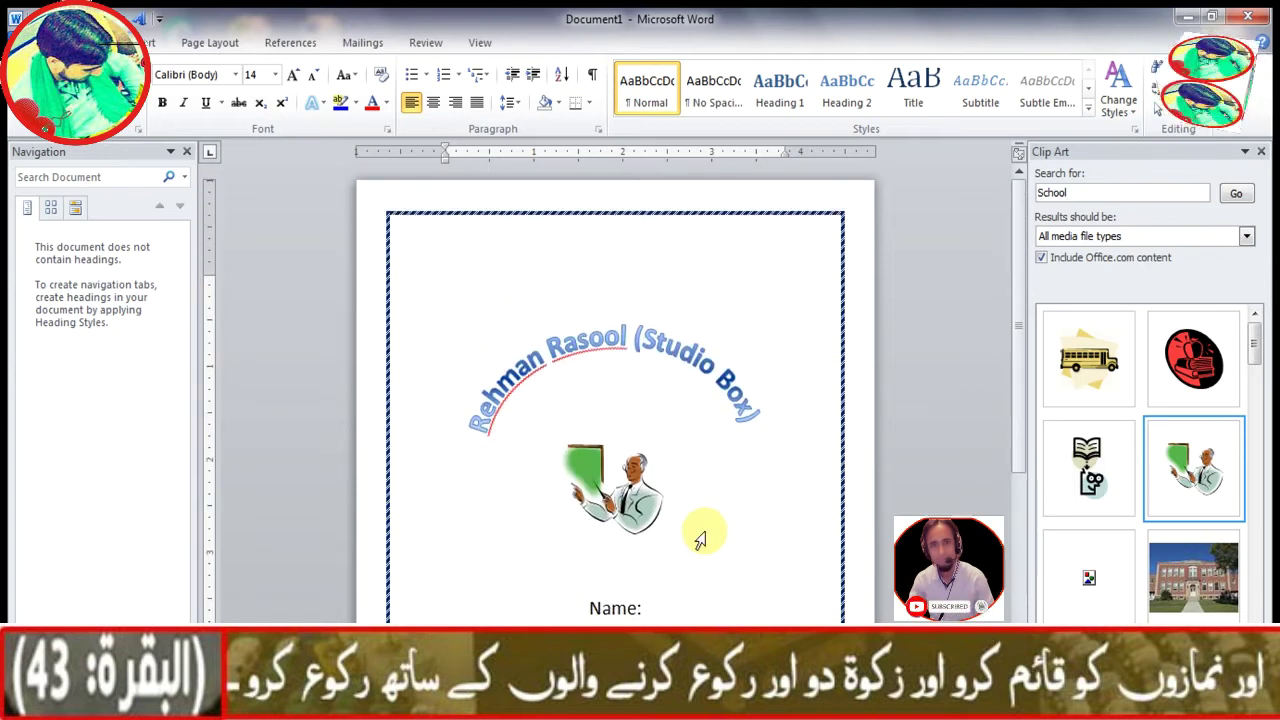
{"action": "scroll", "coordinate": [700, 540], "scroll_direction": "down", "scroll_amount": 2}
{"action": "scroll", "coordinate": [706, 532], "scroll_direction": "down", "scroll_amount": 1}
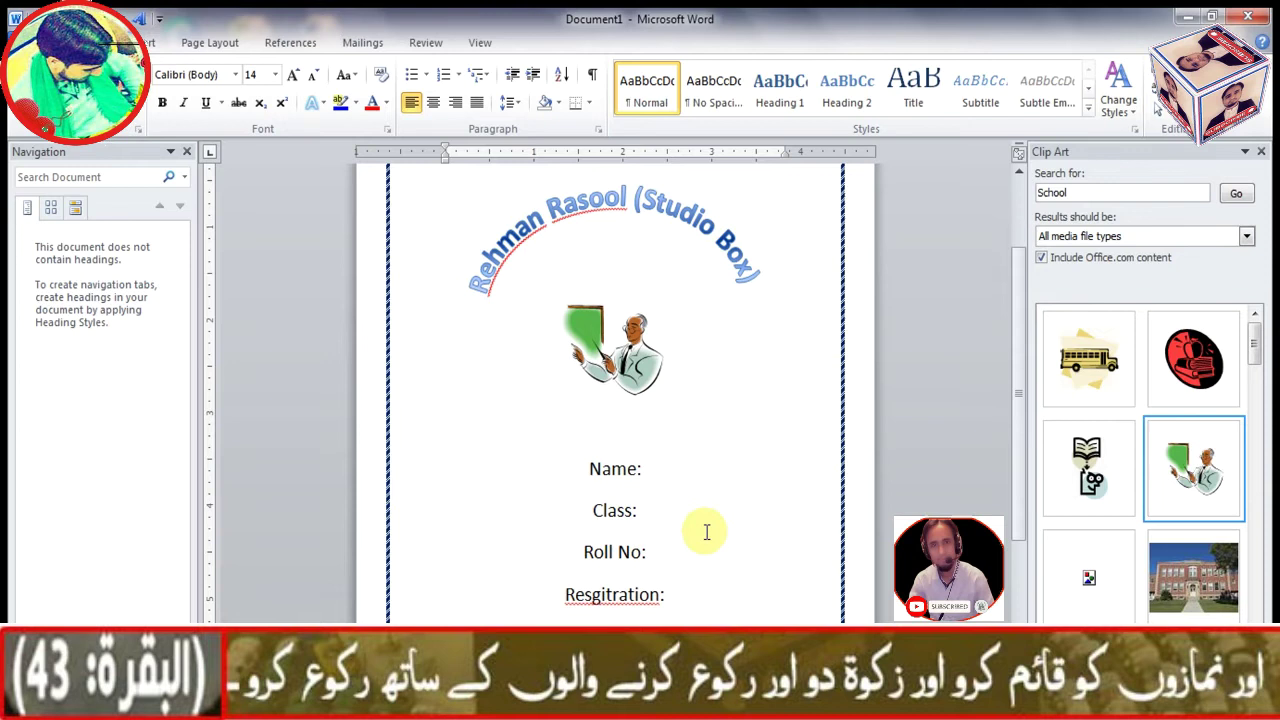
{"action": "scroll", "coordinate": [706, 532], "scroll_direction": "down", "scroll_amount": 1}
{"action": "scroll", "coordinate": [706, 532], "scroll_direction": "down", "scroll_amount": 1}
{"action": "scroll", "coordinate": [706, 532], "scroll_direction": "down", "scroll_amount": 1}
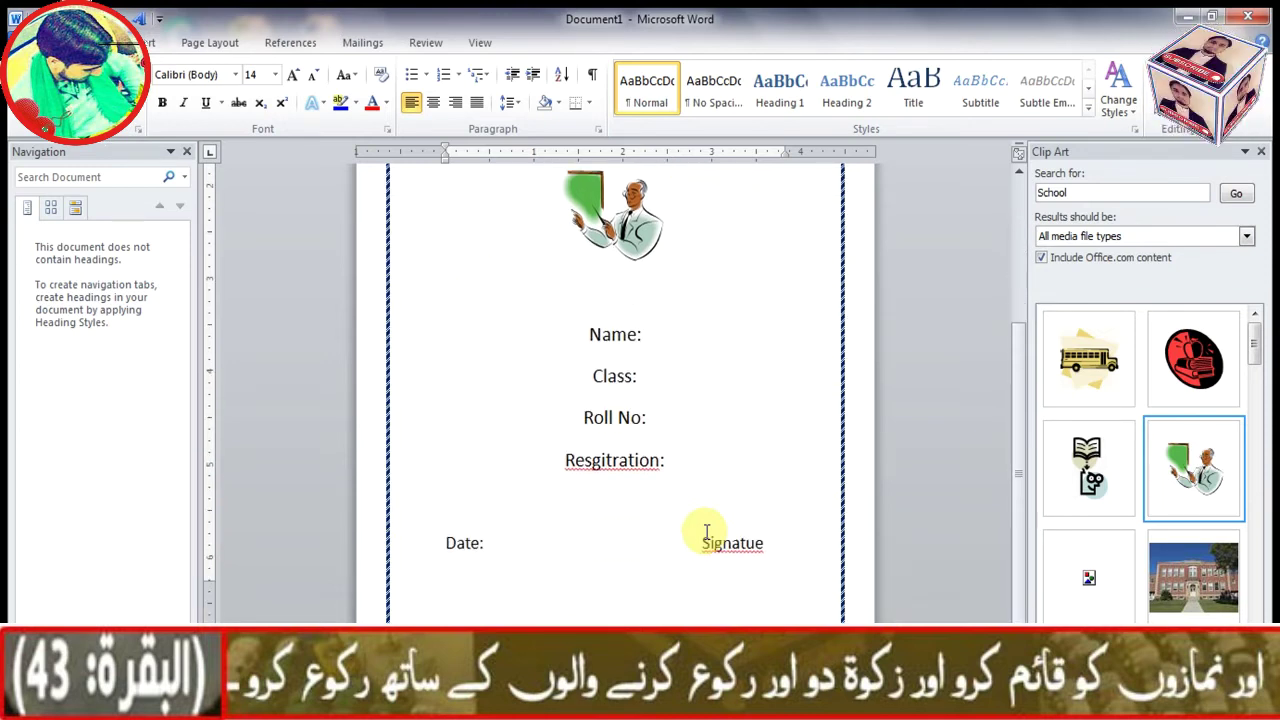
{"action": "scroll", "coordinate": [706, 532], "scroll_direction": "up", "scroll_amount": 1}
{"action": "scroll", "coordinate": [706, 532], "scroll_direction": "up", "scroll_amount": 1}
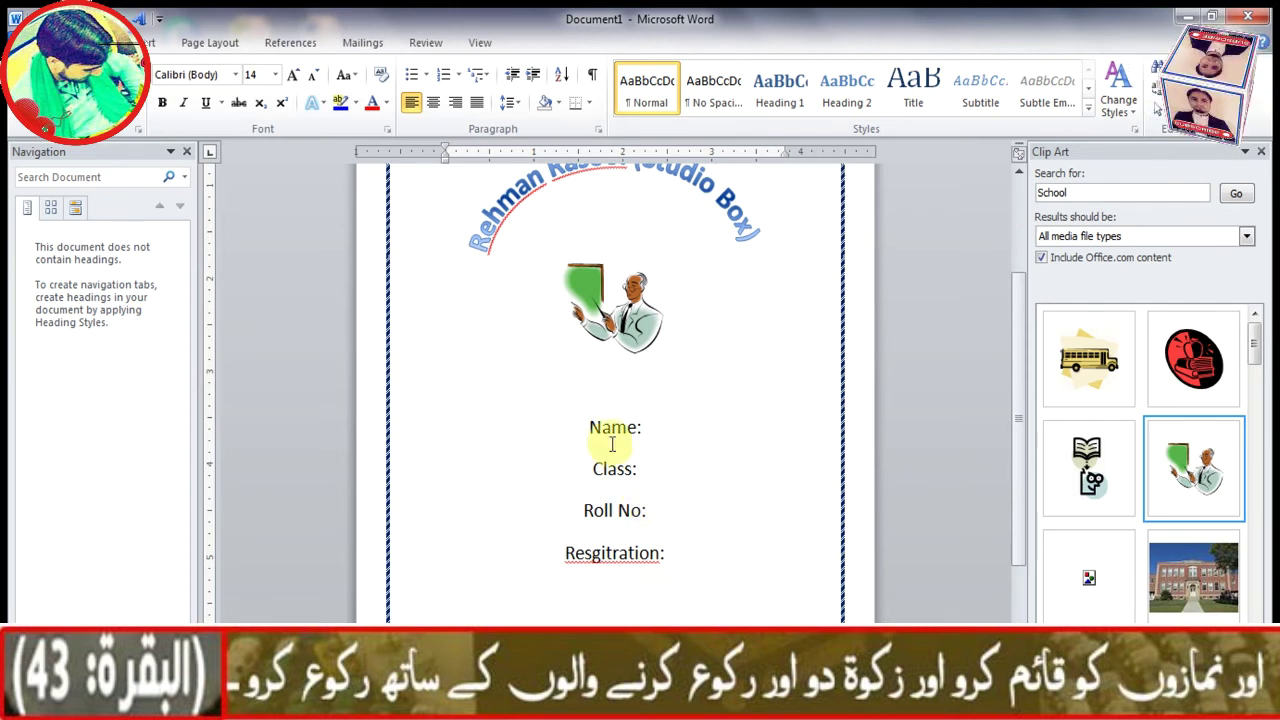
{"action": "scroll", "coordinate": [573, 415], "scroll_direction": "up", "scroll_amount": 4}
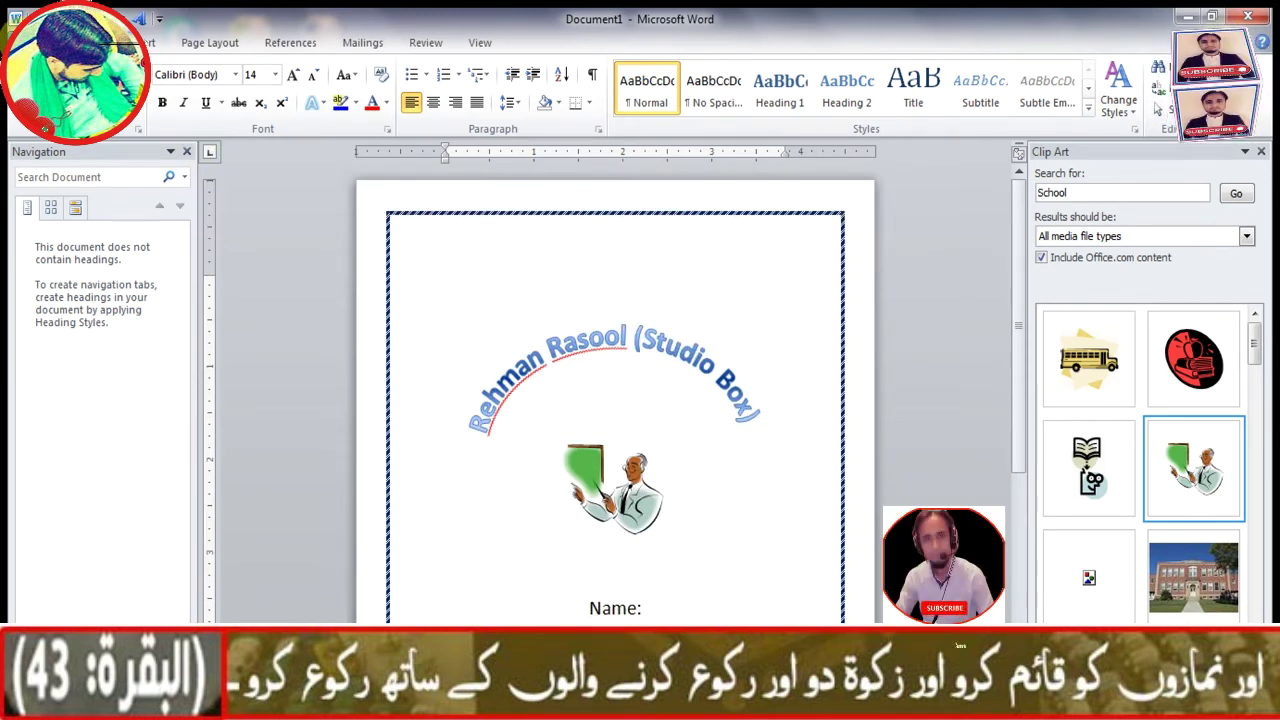
- Save the card as a PDF file named 'Scool Card'
{"action": "left_click", "coordinate": [30, 42]}
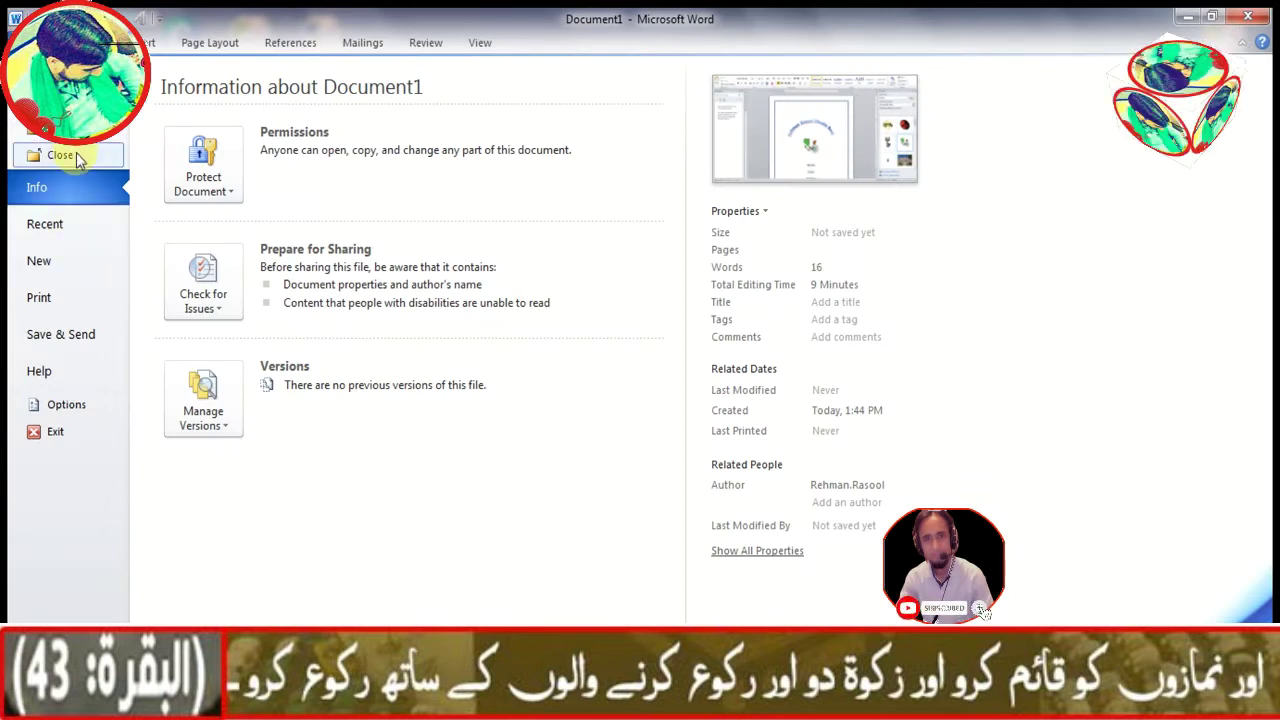
{"action": "key", "text": "Escape"}
{"action": "left_click", "coordinate": [427, 393]}
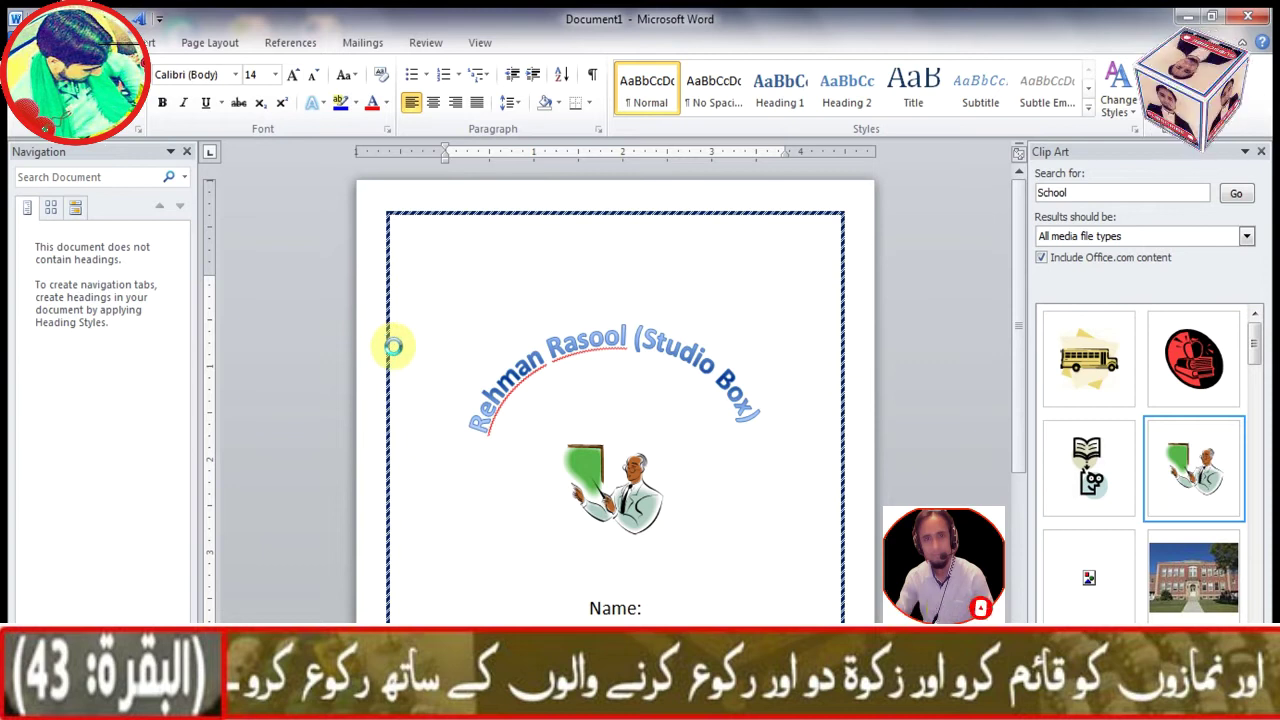
{"action": "key", "text": "ctrl+s"}
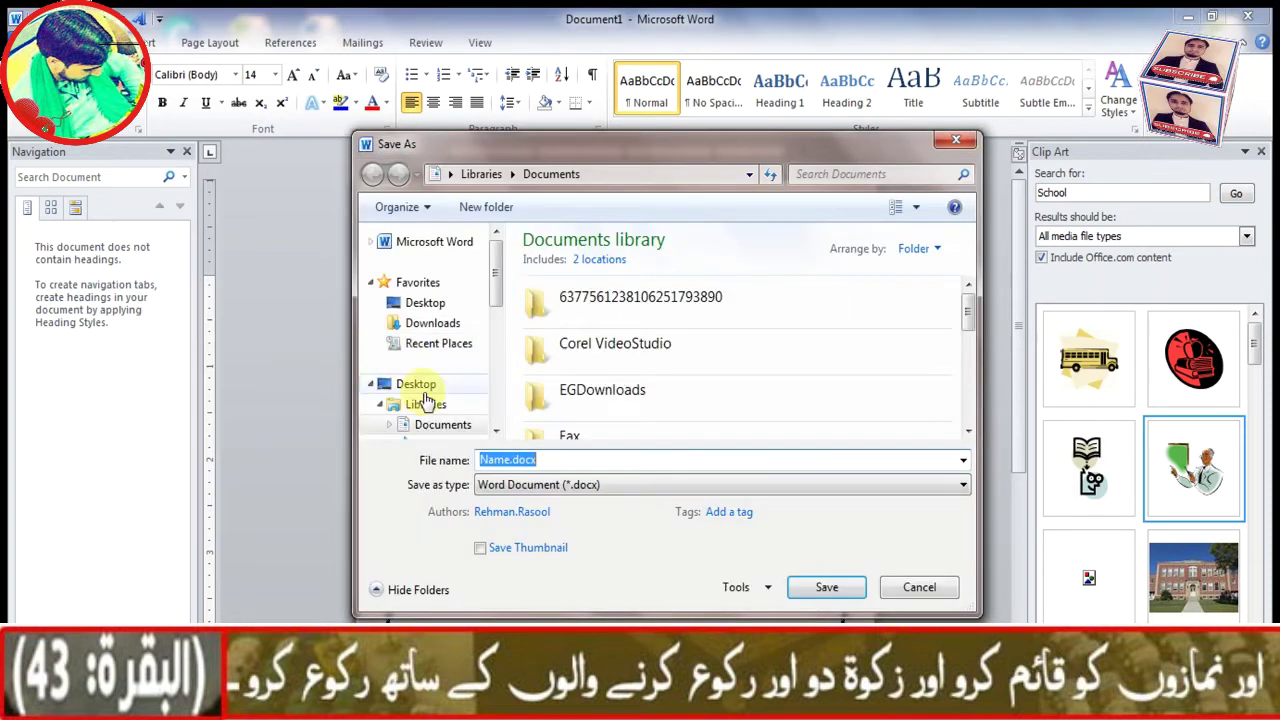
{"action": "left_click", "coordinate": [960, 485]}
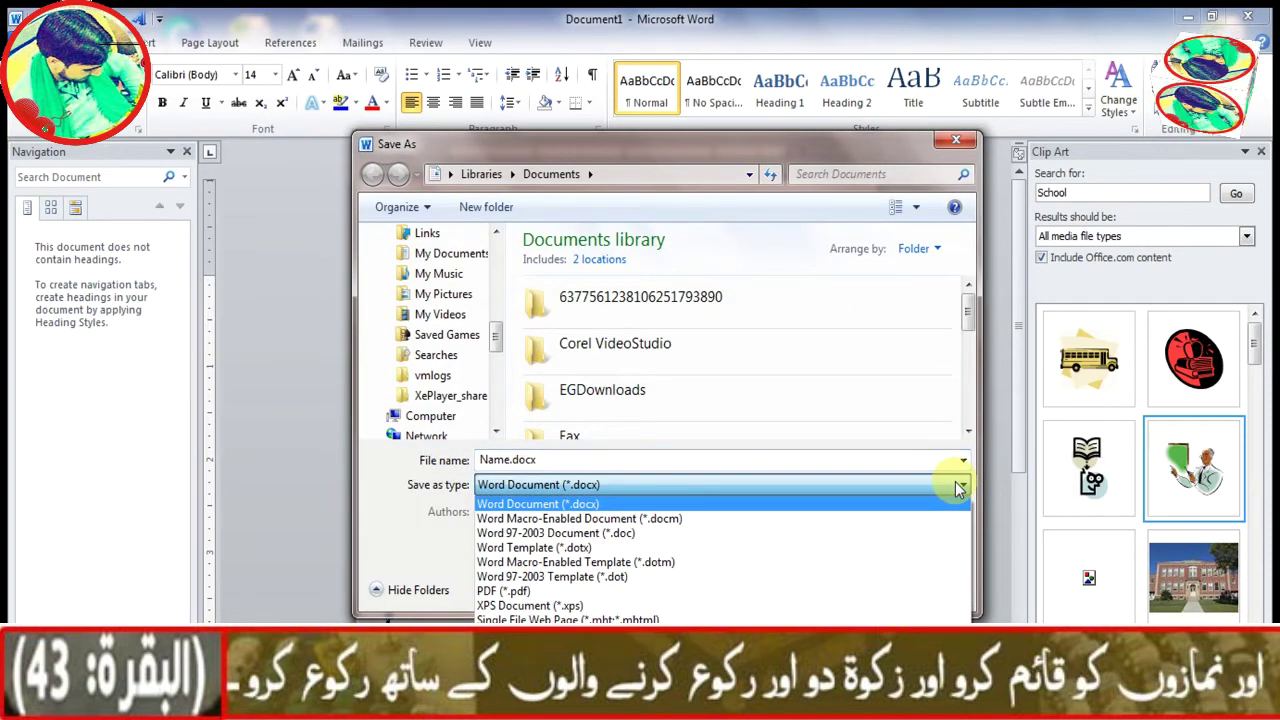
{"action": "left_click", "coordinate": [530, 592]}
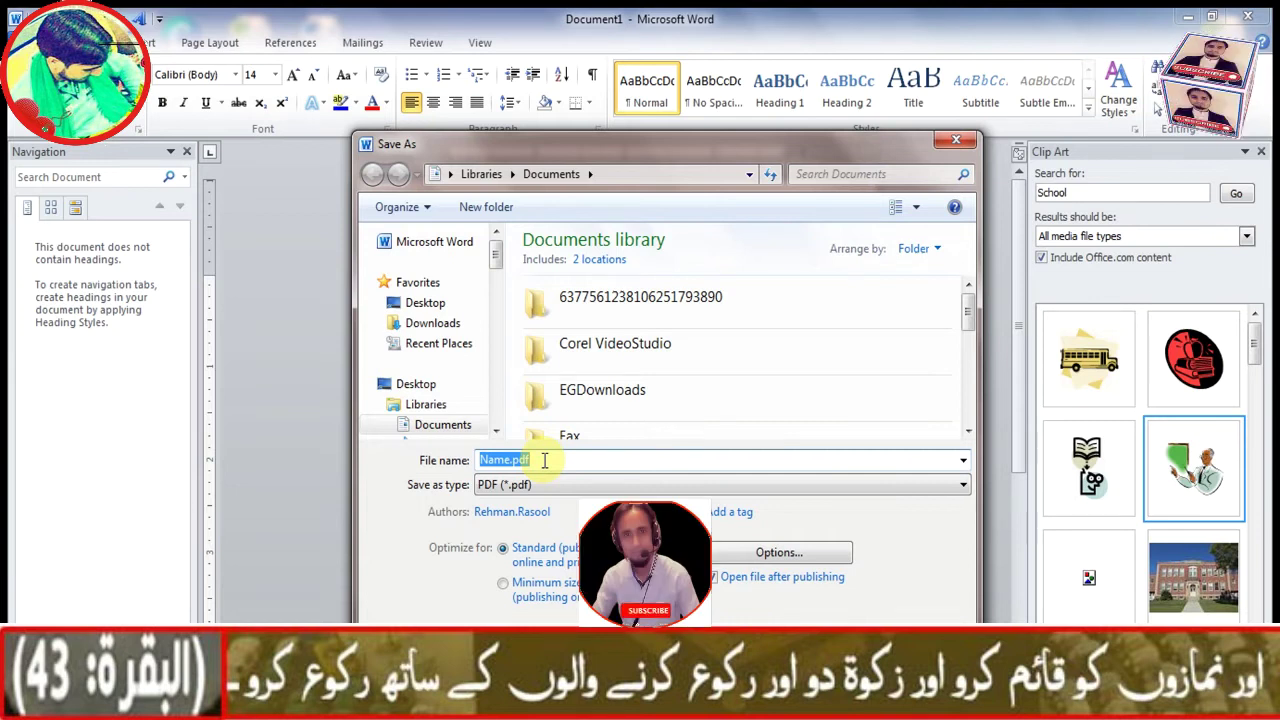
{"action": "type", "text": "Sc"}
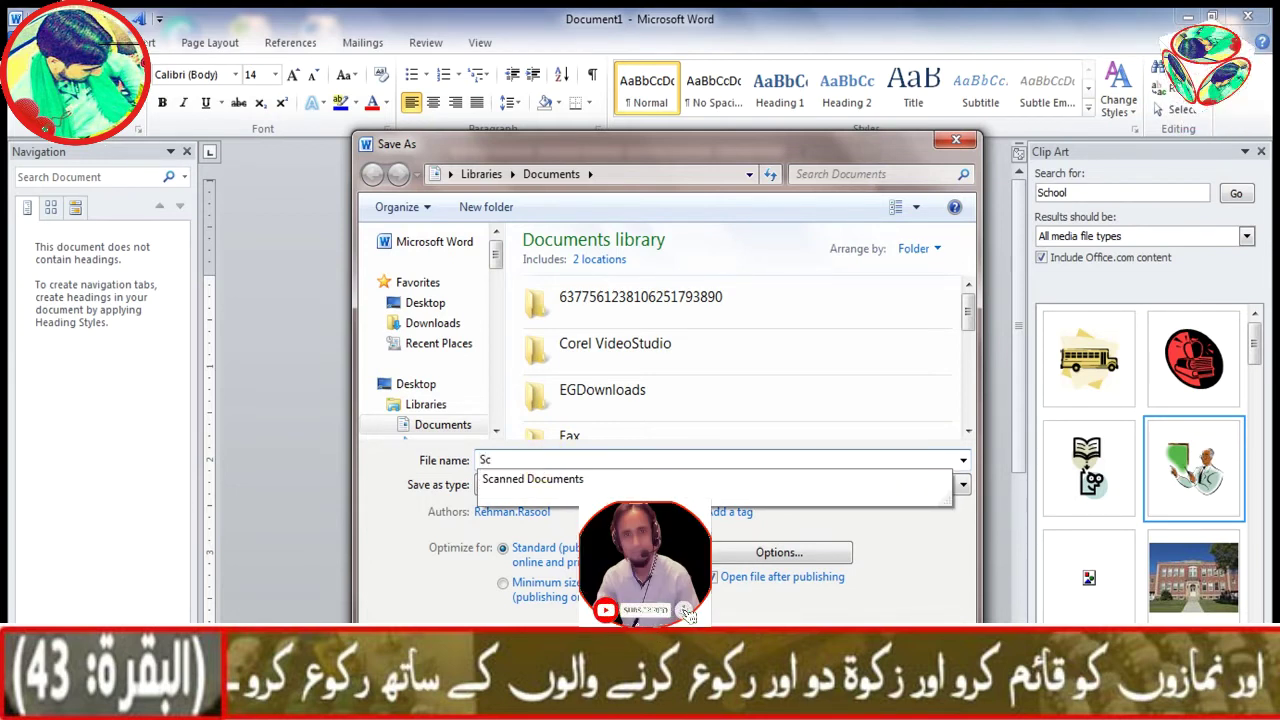
{"action": "type", "text": "ool Card"}
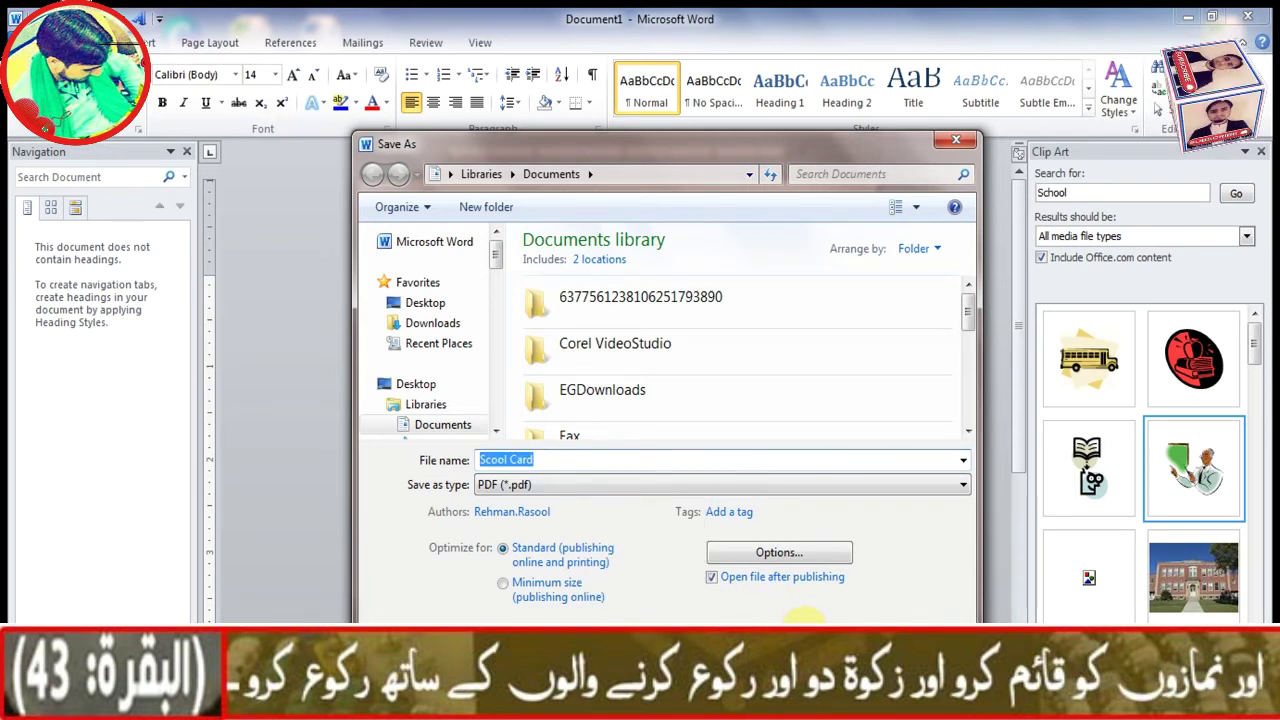
{"action": "left_click", "coordinate": [805, 615]}
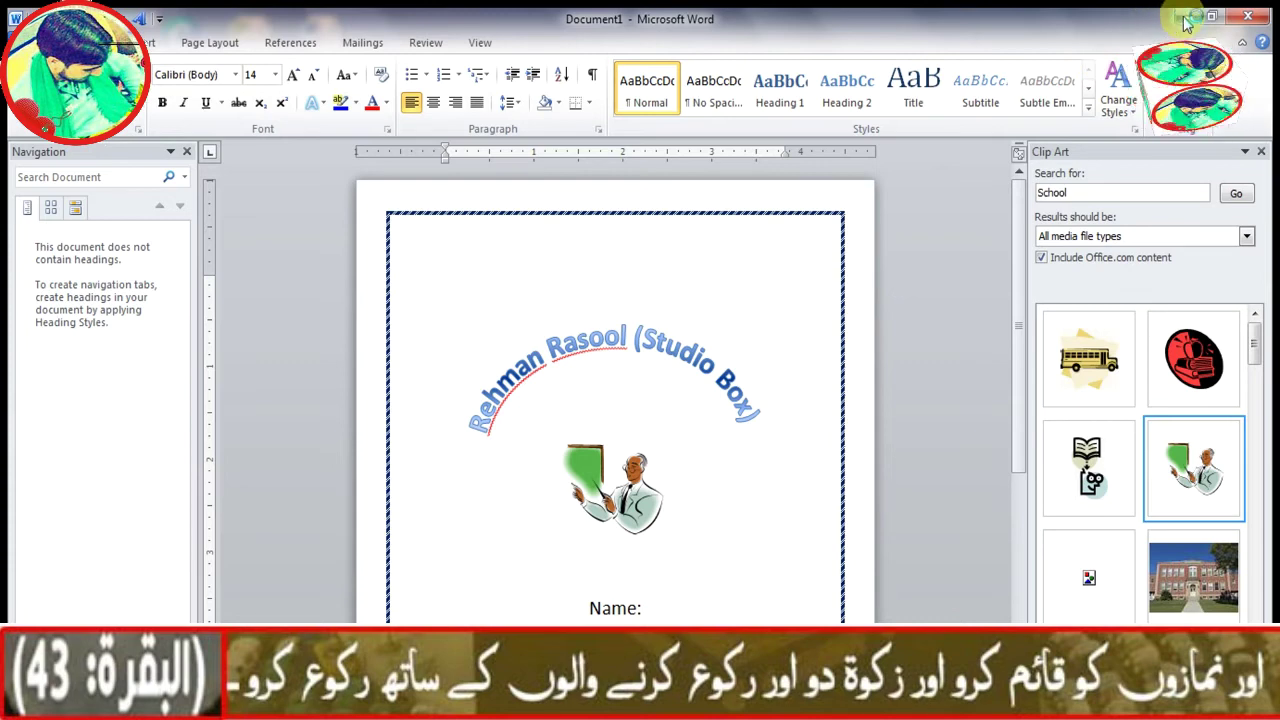
- Minimize Word and scroll through Scool Card.pdf in Acrobat Reader to check the fields
{"action": "left_click", "coordinate": [1184, 20]}
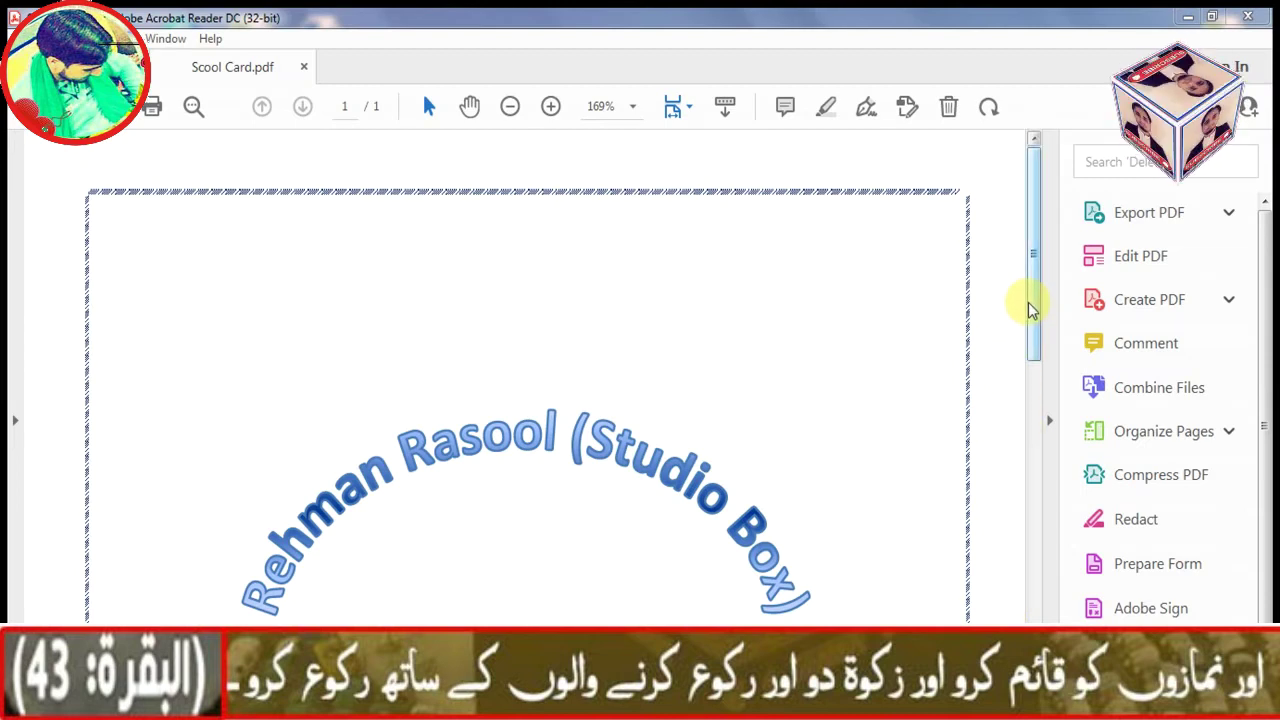
{"action": "mouse_move", "coordinate": [1026, 300]}
{"action": "left_mouse_down"}
{"action": "mouse_move", "coordinate": [1034, 414]}
{"action": "mouse_move", "coordinate": [1005, 612]}
{"action": "mouse_move", "coordinate": [1049, 266]}
{"action": "left_mouse_up"}
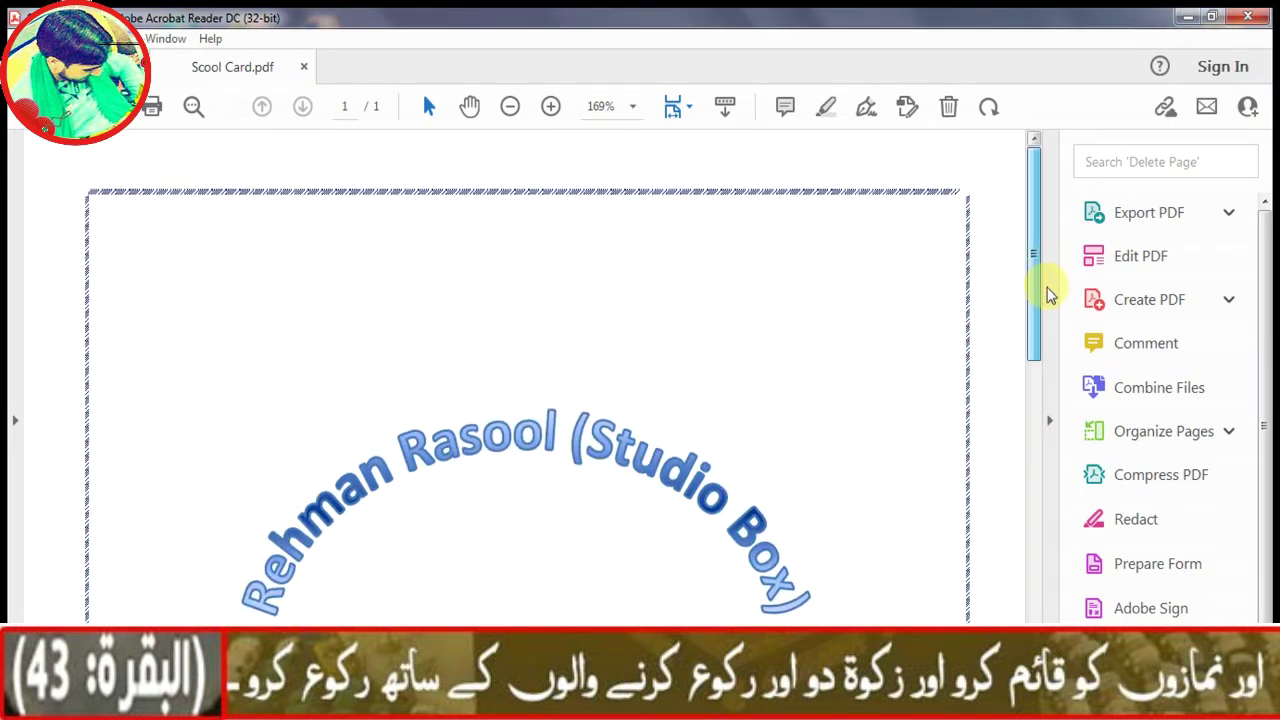
{"action": "mouse_move", "coordinate": [1049, 392]}
{"action": "left_mouse_down"}
{"action": "mouse_move", "coordinate": [990, 640]}
{"action": "mouse_move", "coordinate": [1014, 229]}
{"action": "left_mouse_up"}
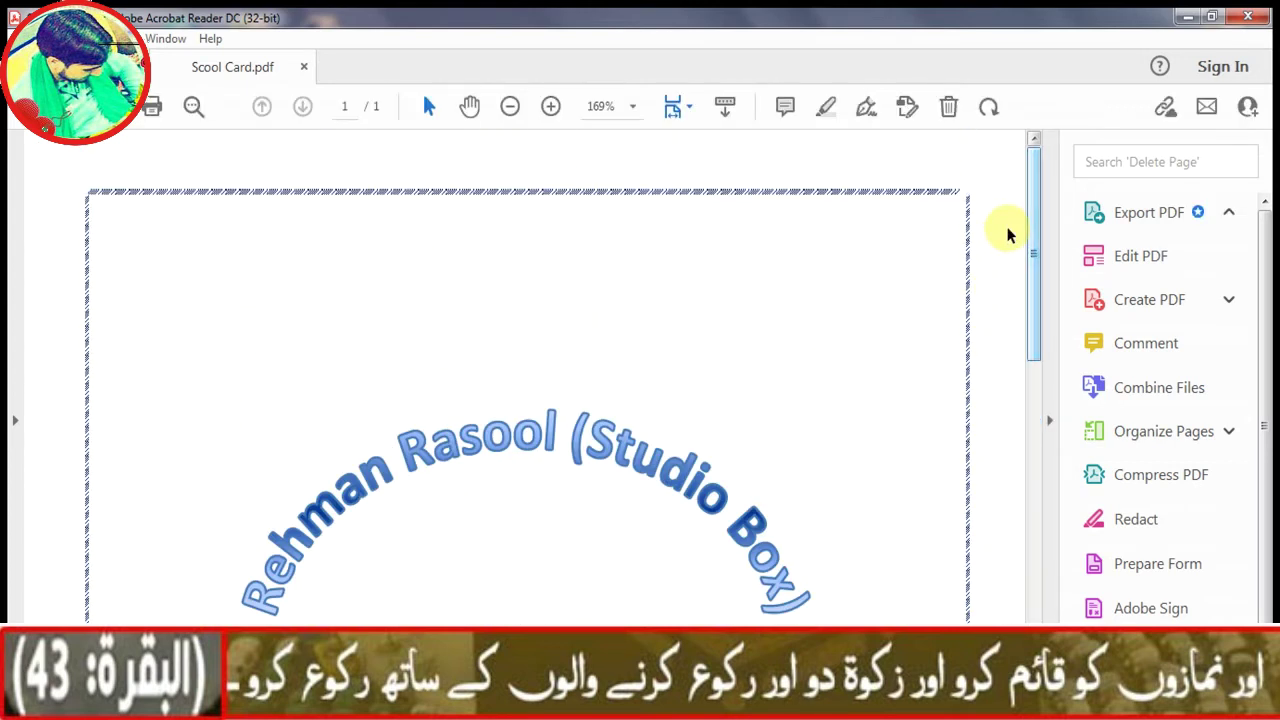
{"action": "left_click_drag", "start_coordinate": [1035, 405], "coordinate": [1030, 572]}
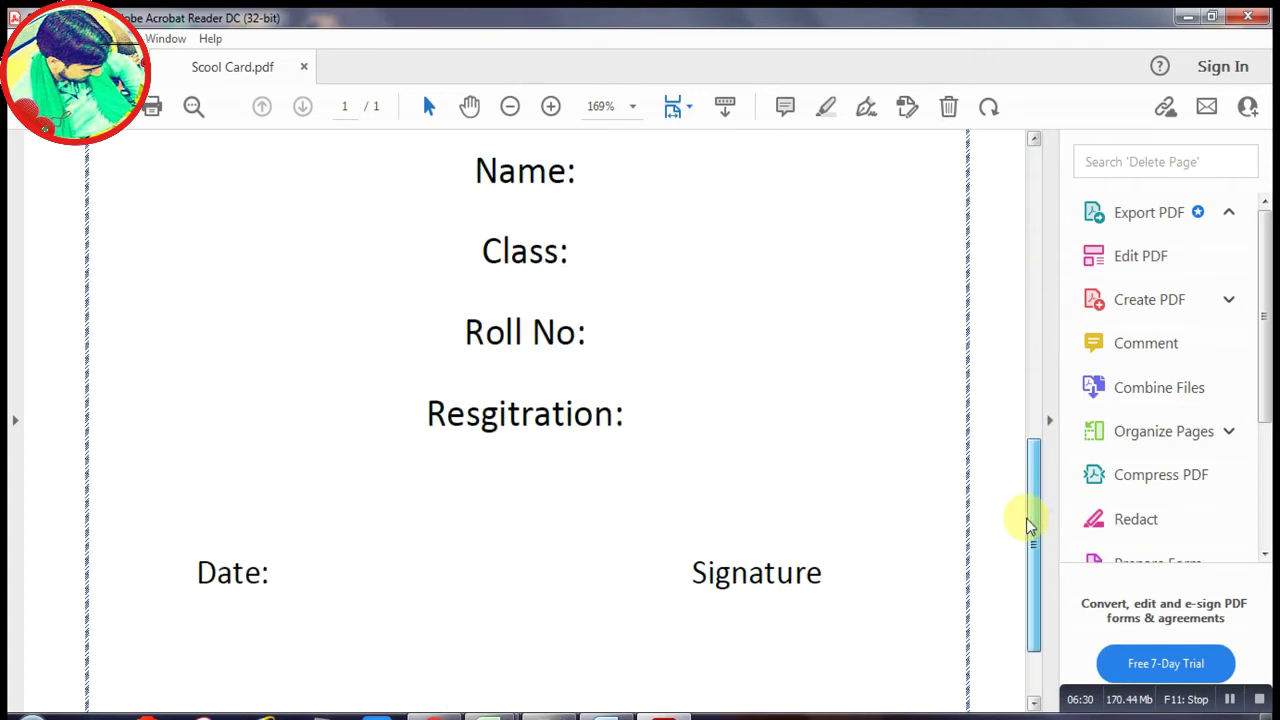